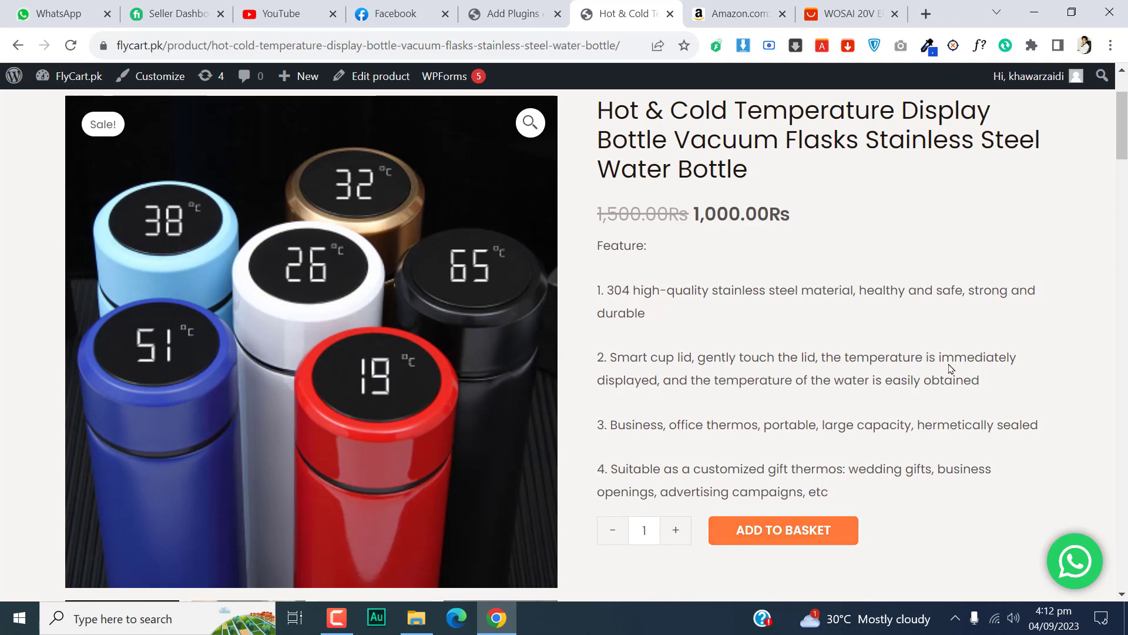
Compare the purchase buttons on the Amazon smartwatch, AliExpress power tool and FlyCart.pk water bottle product pages
{"action": "left_click", "coordinate": [764, 8]}
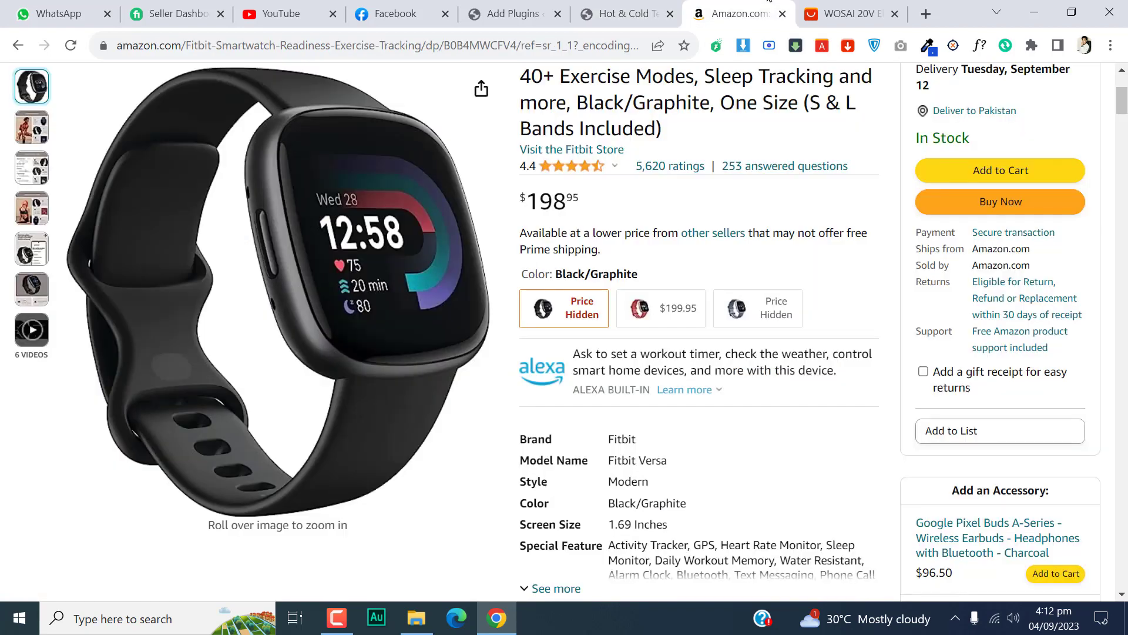
{"action": "scroll", "coordinate": [799, 106], "scroll_direction": "up", "scroll_amount": 3}
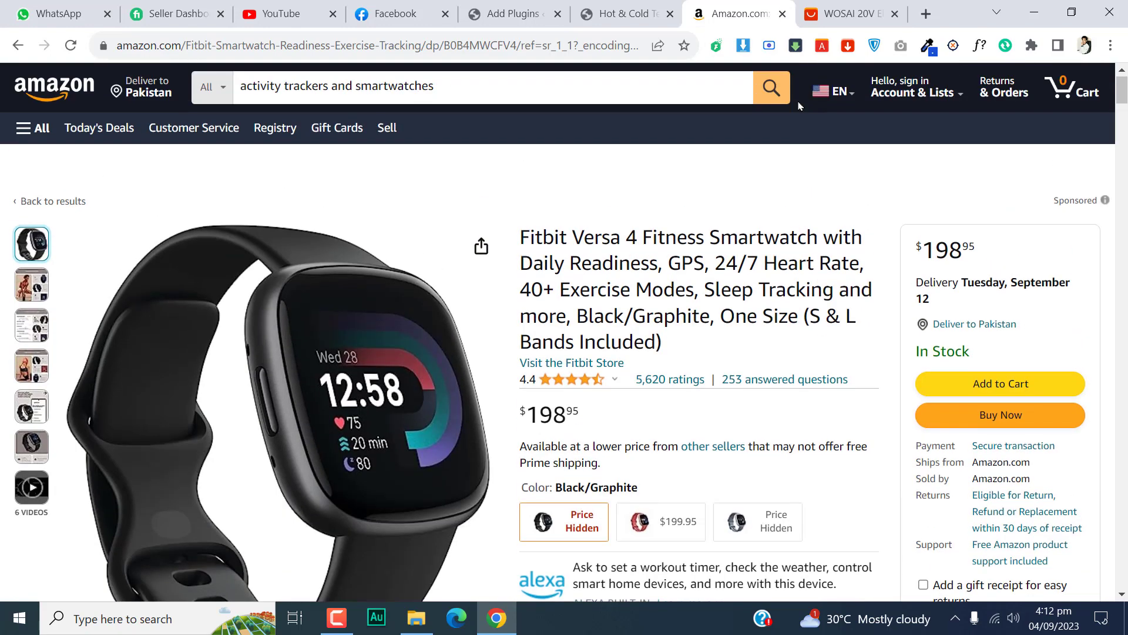
{"action": "left_click", "coordinate": [853, 5]}
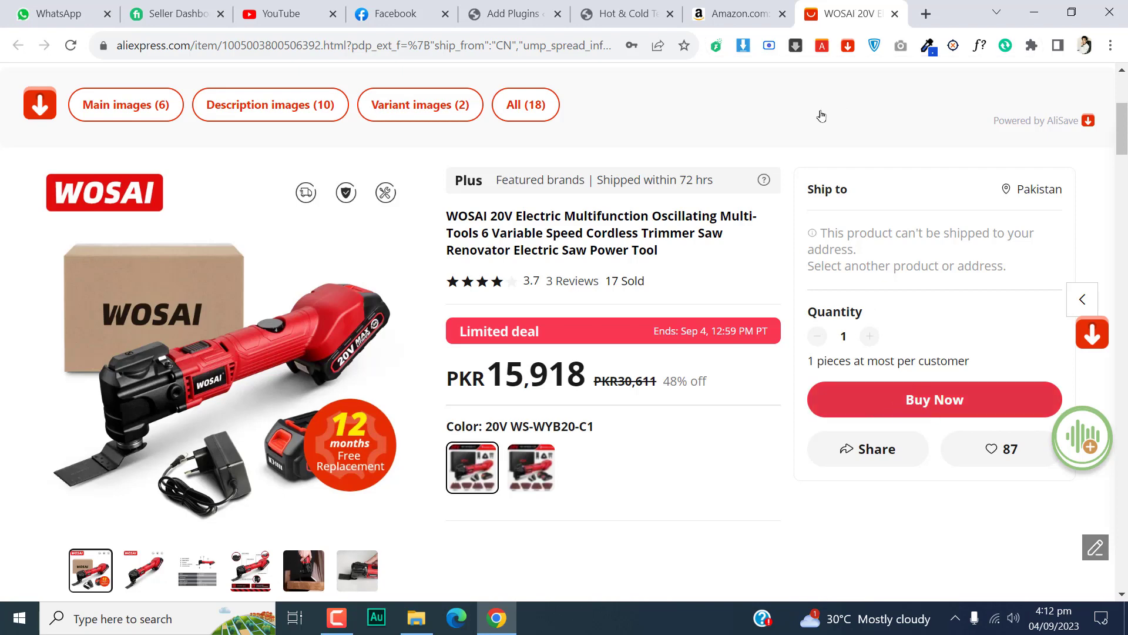
{"action": "left_click", "coordinate": [789, 5]}
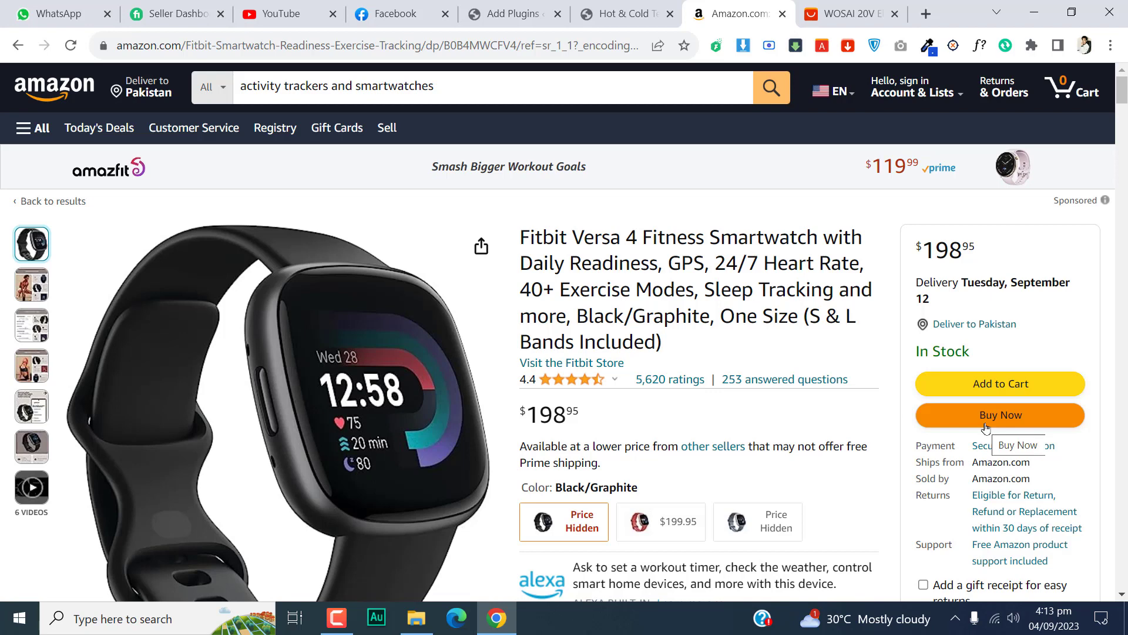
{"action": "left_click", "coordinate": [626, 13]}
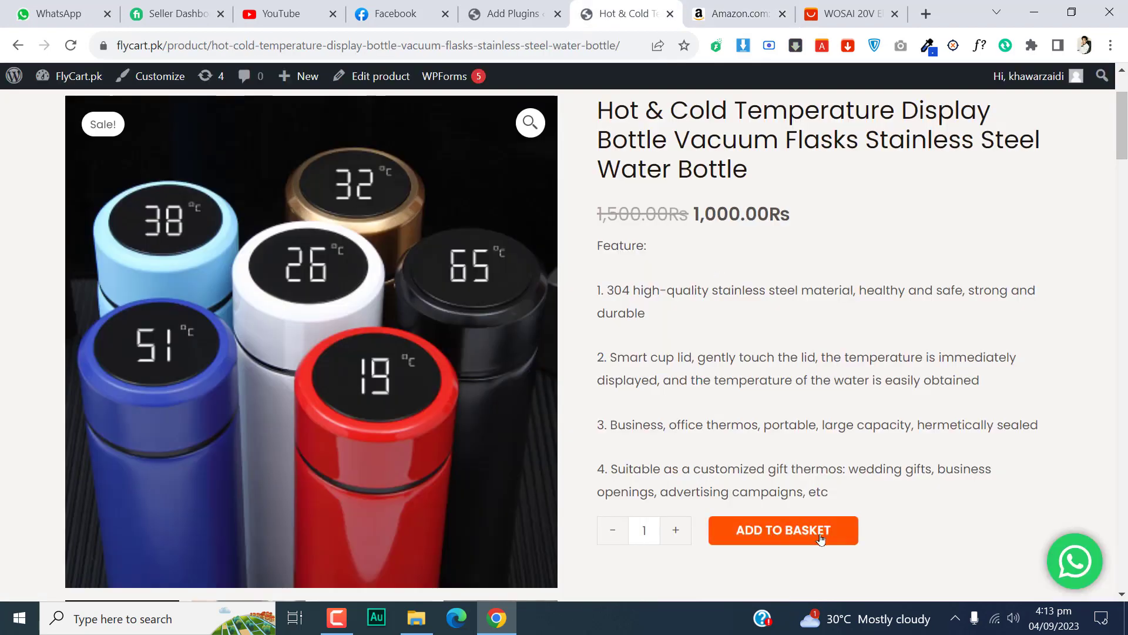
{"action": "left_click", "coordinate": [776, 541]}
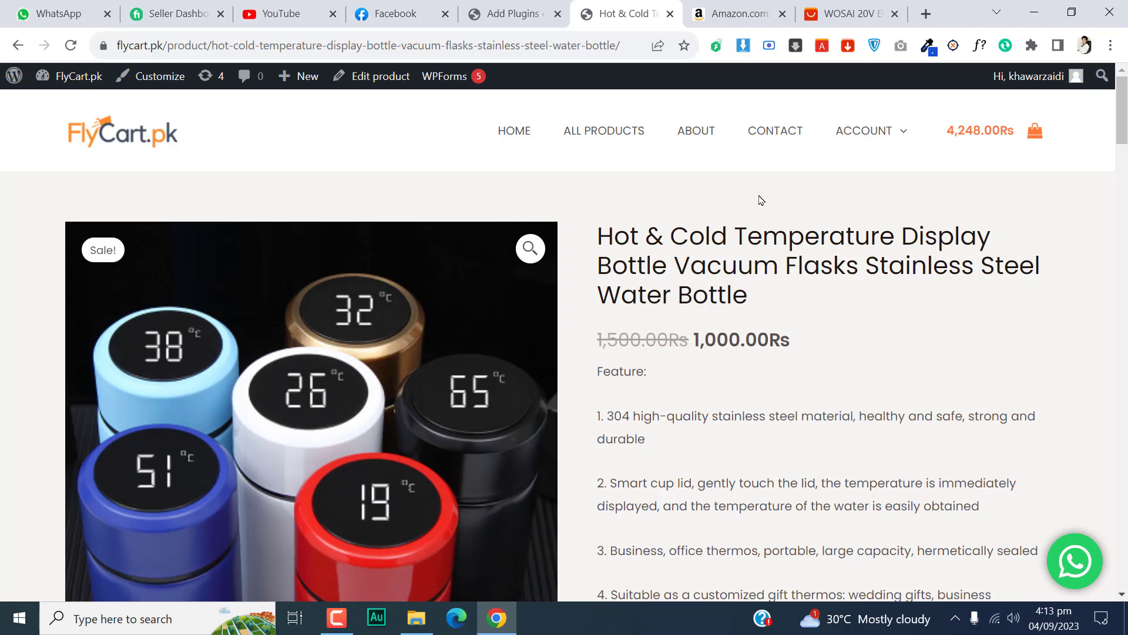
Search the WordPress plugin directory for "buy now button free addon" and activate the Buy Now for WooCommerce plugin
{"action": "left_click", "coordinate": [563, 6]}
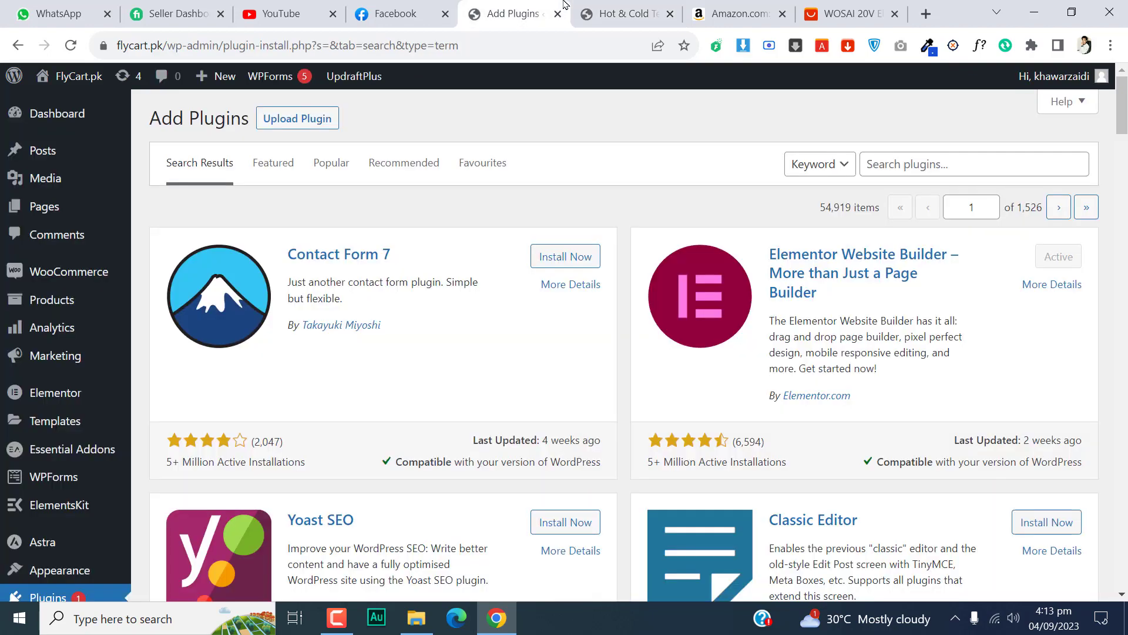
{"action": "scroll", "coordinate": [555, 286], "scroll_direction": "down", "scroll_amount": 5}
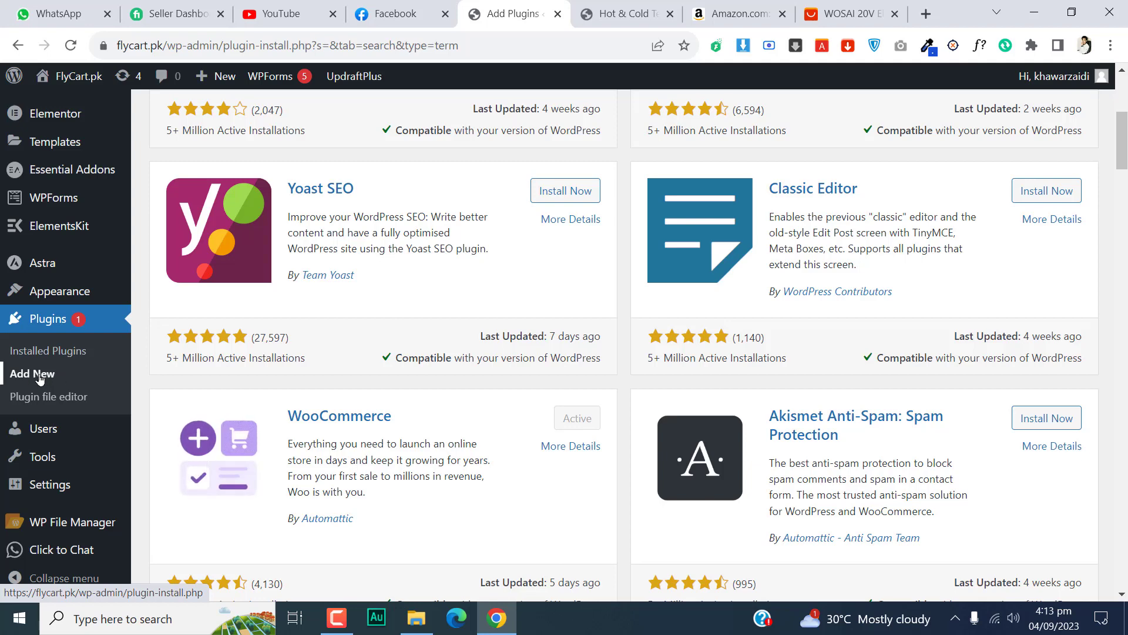
{"action": "scroll", "coordinate": [241, 340], "scroll_direction": "up", "scroll_amount": 6}
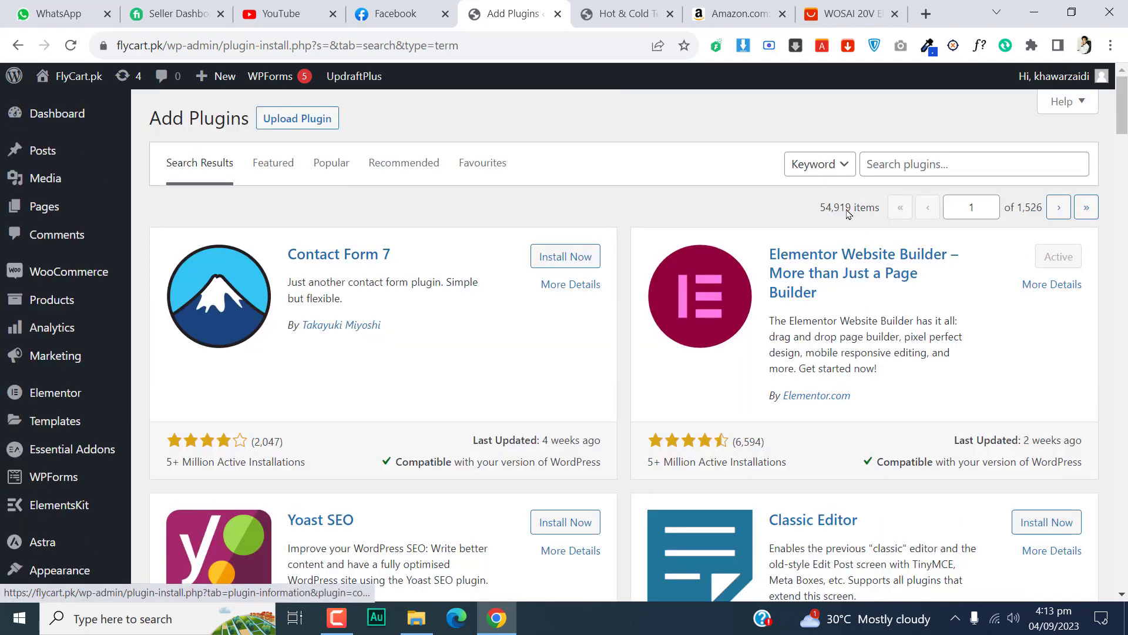
{"action": "left_click", "coordinate": [888, 163]}
{"action": "type", "text": "buy now button free addon"}
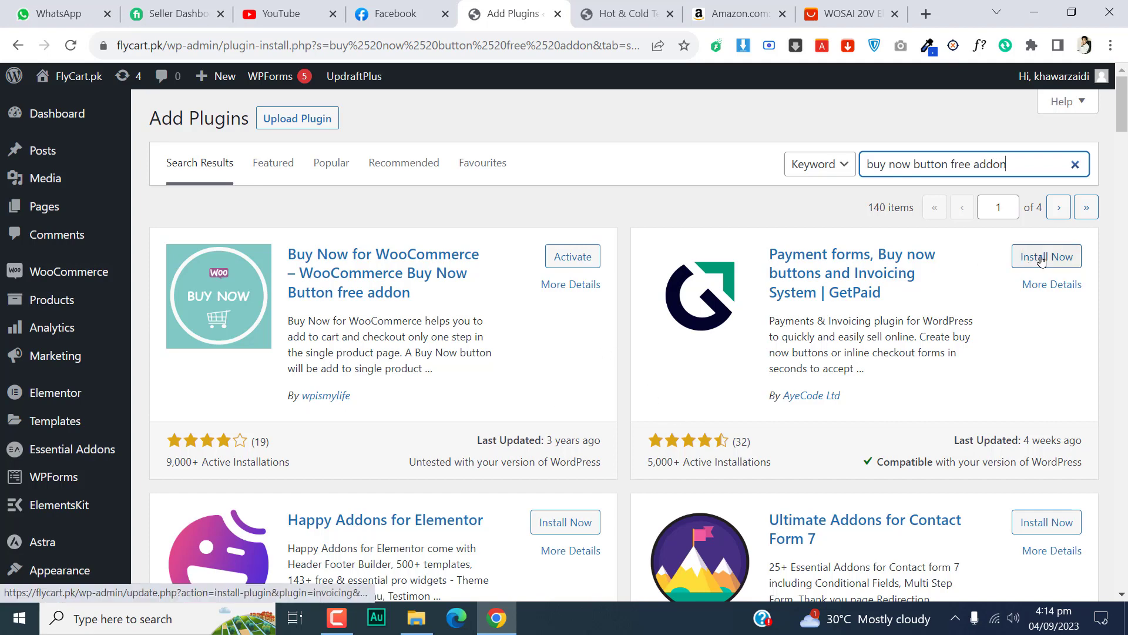
{"action": "left_click", "coordinate": [585, 259]}
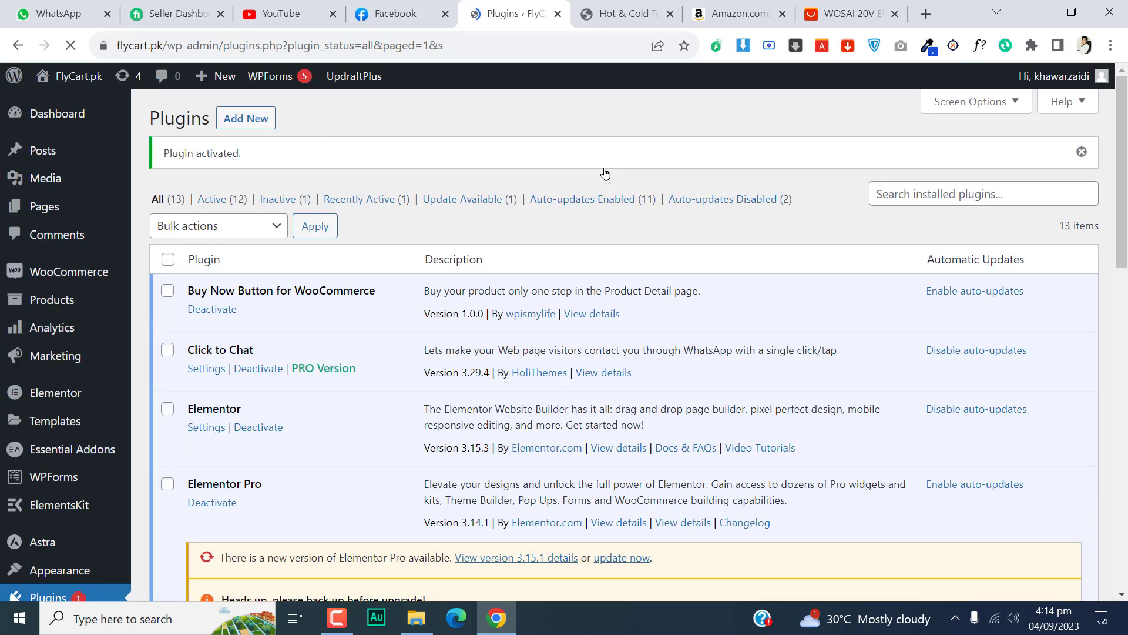
Reload the water bottle product page and inspect its purchase buttons
{"action": "left_click", "coordinate": [623, 13]}
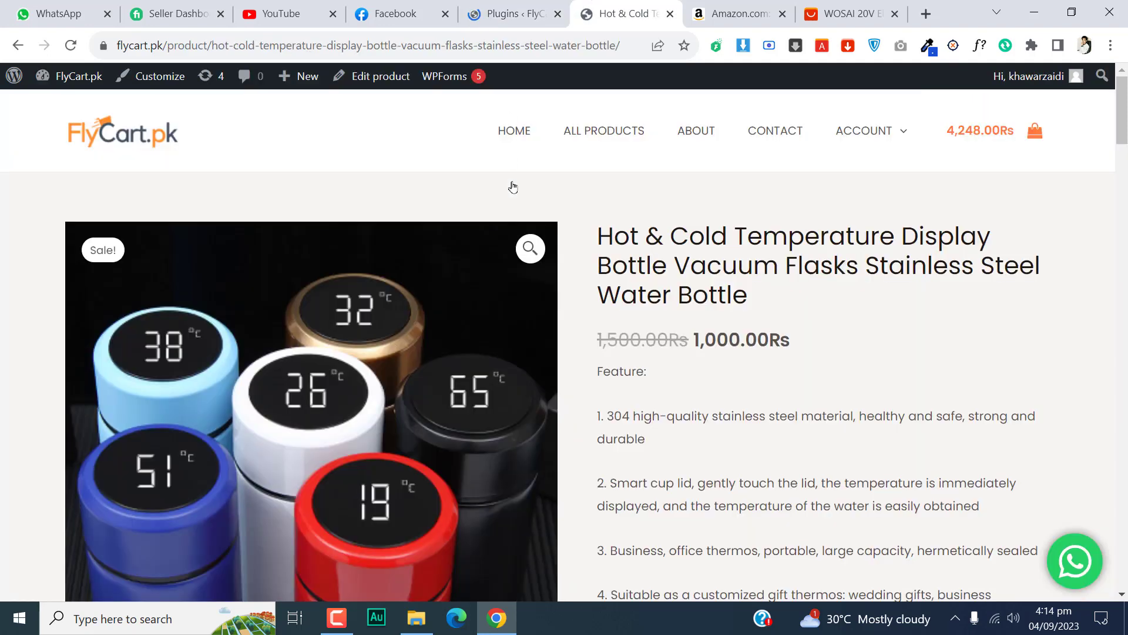
{"action": "left_click", "coordinate": [72, 46]}
{"action": "scroll", "coordinate": [598, 246], "scroll_direction": "down", "scroll_amount": 5}
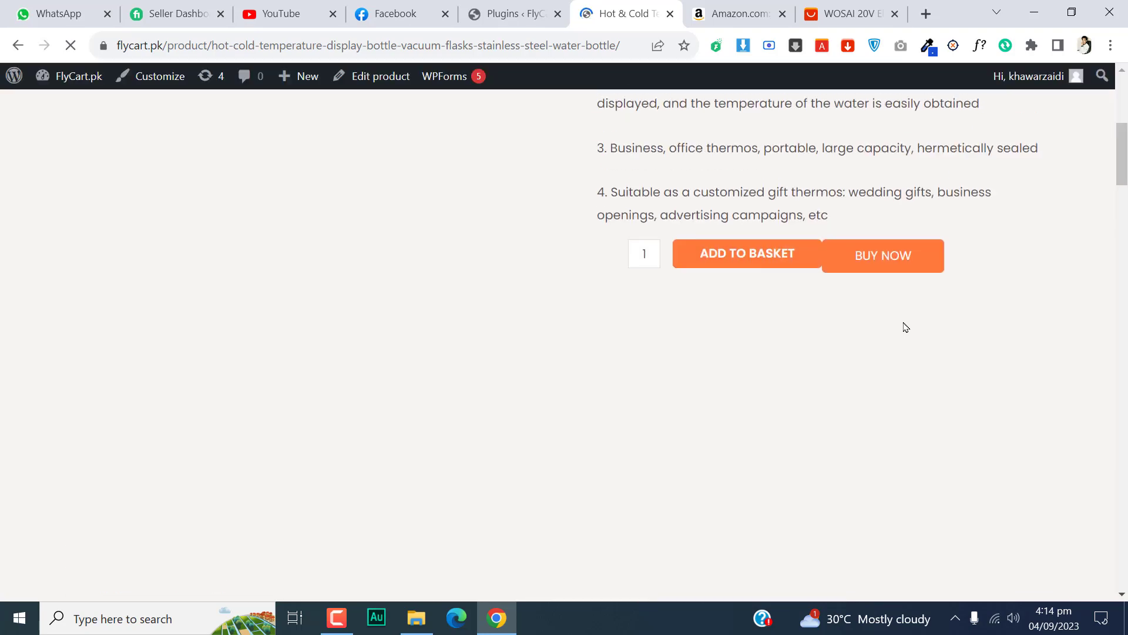
{"action": "scroll", "coordinate": [906, 327], "scroll_direction": "up", "scroll_amount": 3}
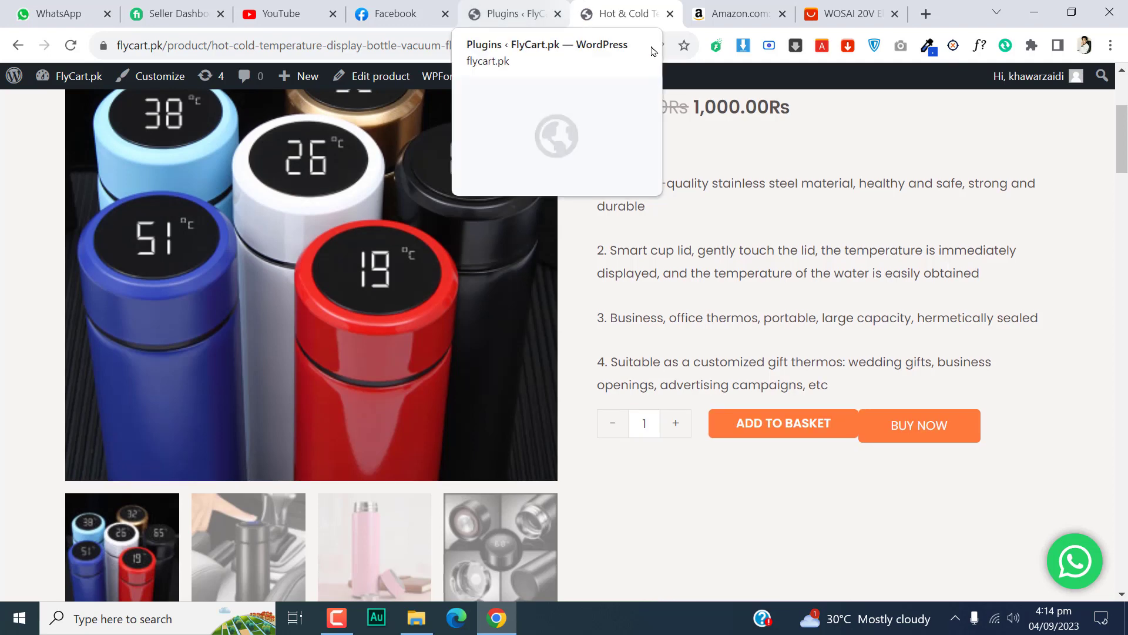
Open the Buy Now general settings within the WooCommerce settings
{"action": "left_click", "coordinate": [569, 5]}
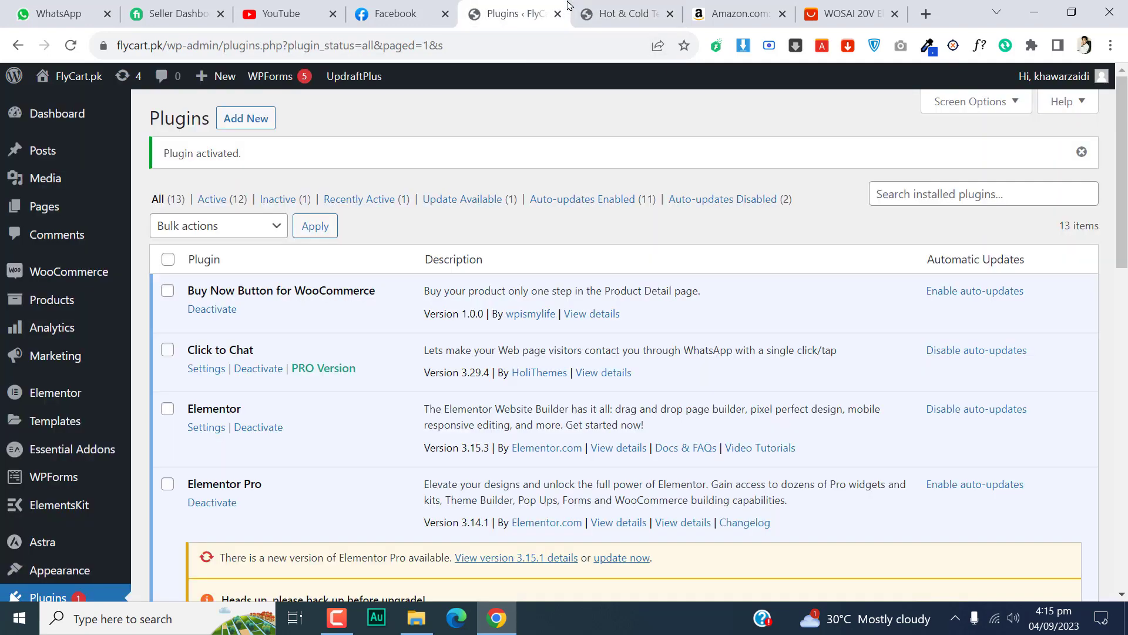
{"action": "mouse_move", "coordinate": [99, 277]}
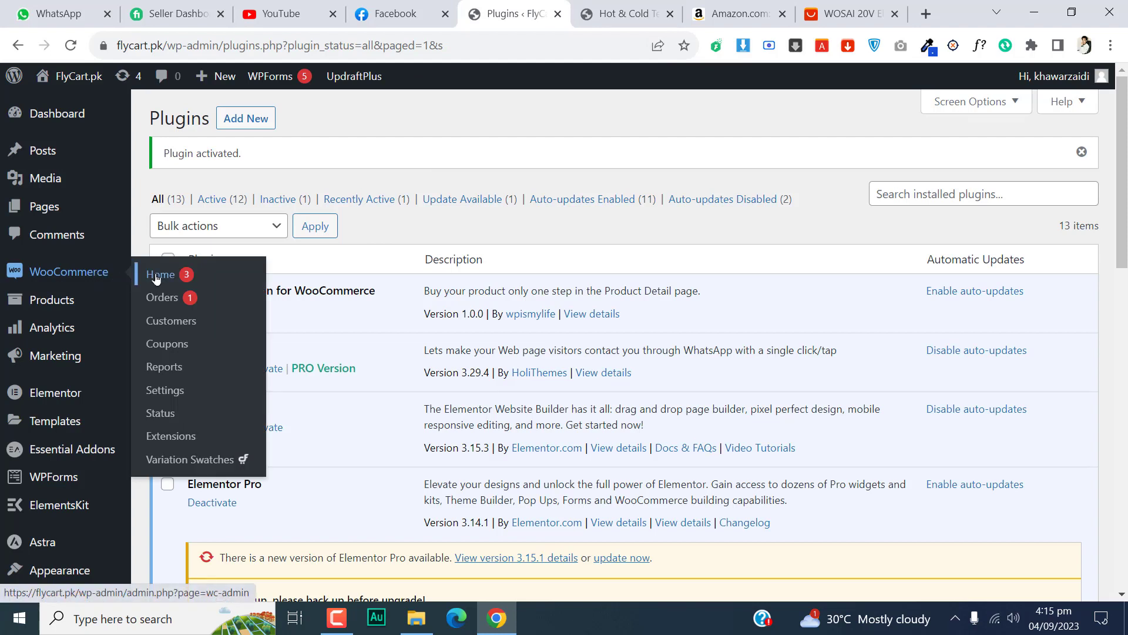
{"action": "left_click", "coordinate": [173, 395]}
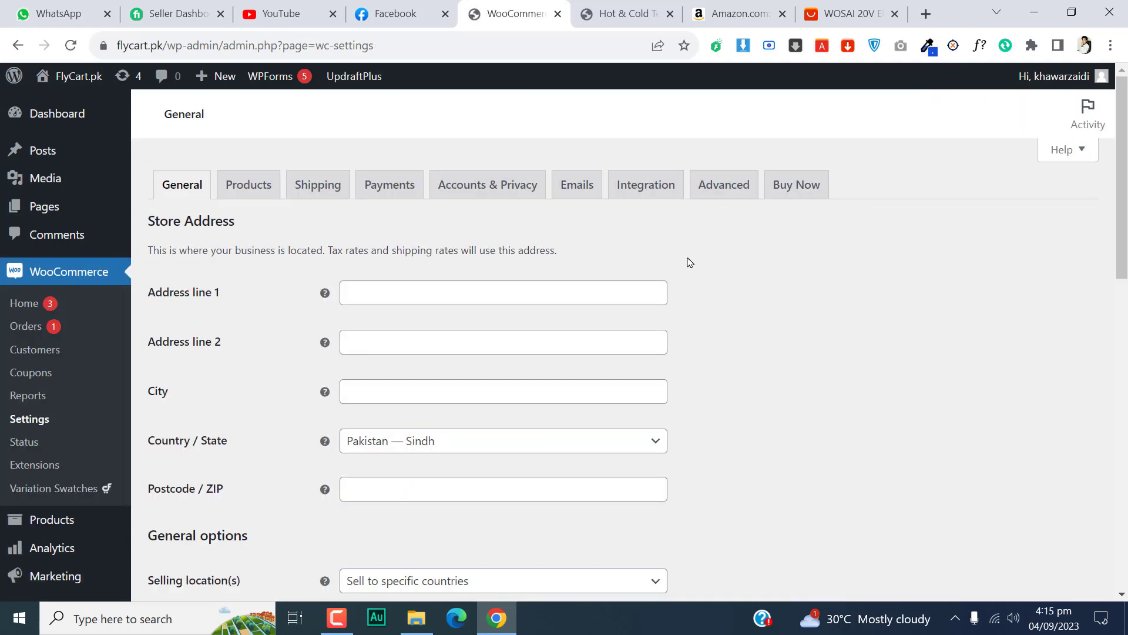
{"action": "left_click", "coordinate": [791, 193]}
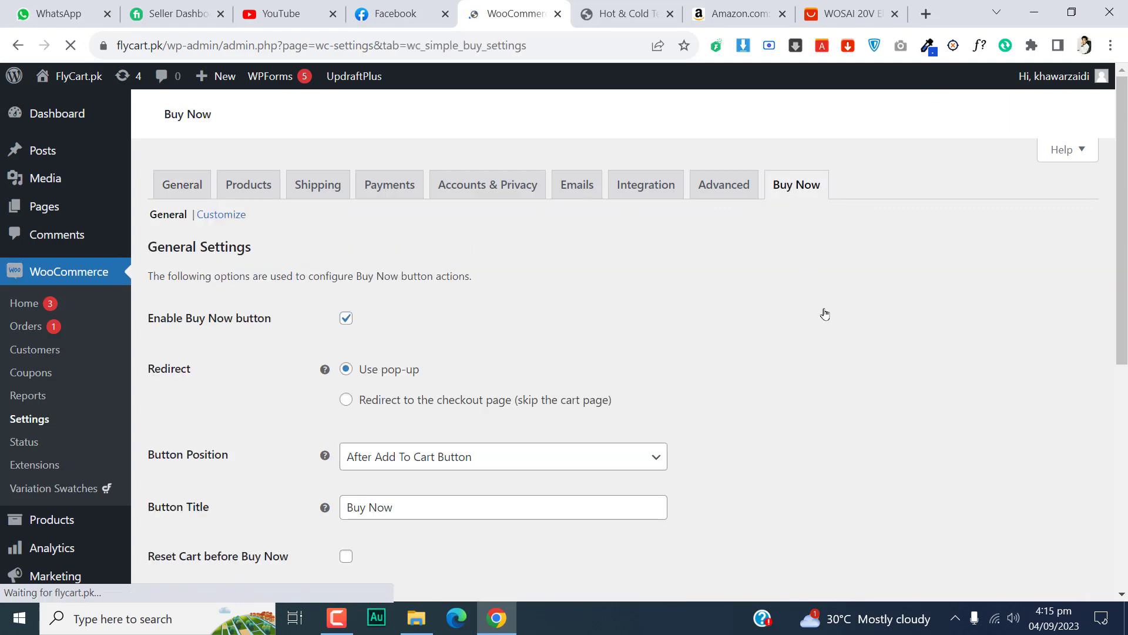
{"action": "scroll", "coordinate": [841, 335], "scroll_direction": "down", "scroll_amount": 2}
{"action": "scroll", "coordinate": [843, 338], "scroll_direction": "up", "scroll_amount": 2}
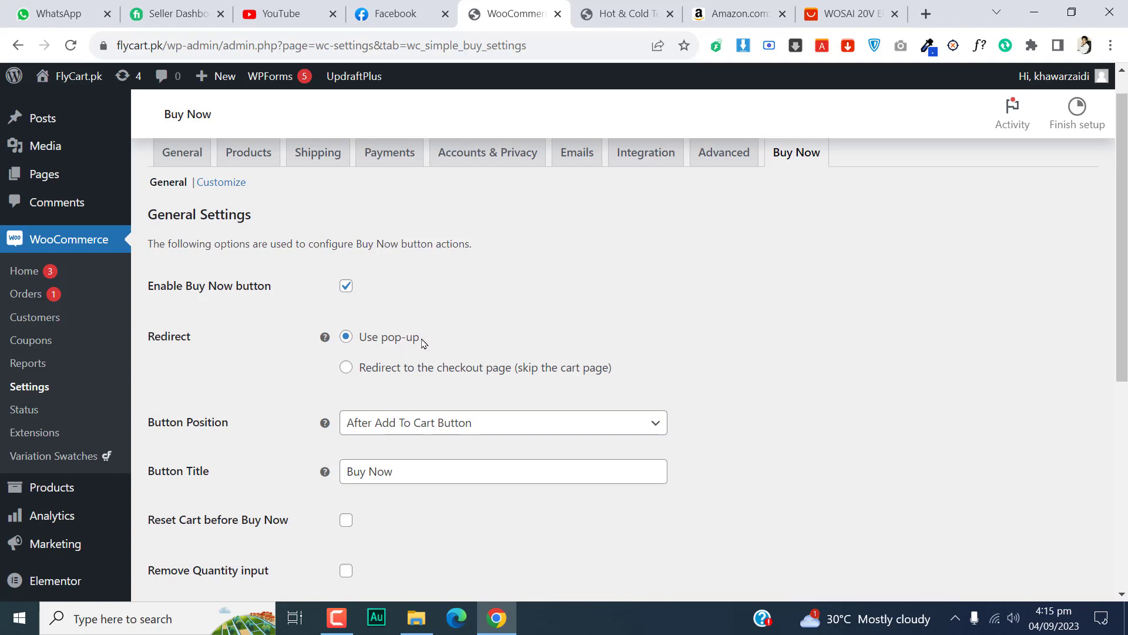
Test the Buy Now button on the water bottle product page and view the checkout pop-up
{"action": "left_click", "coordinate": [626, 13]}
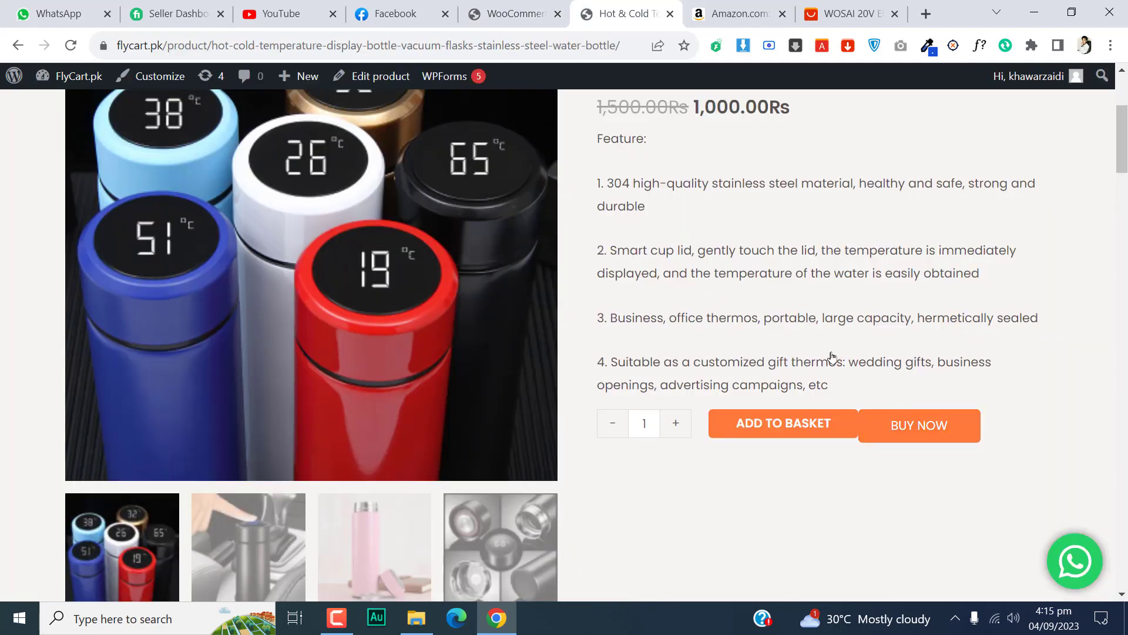
{"action": "left_click", "coordinate": [927, 423]}
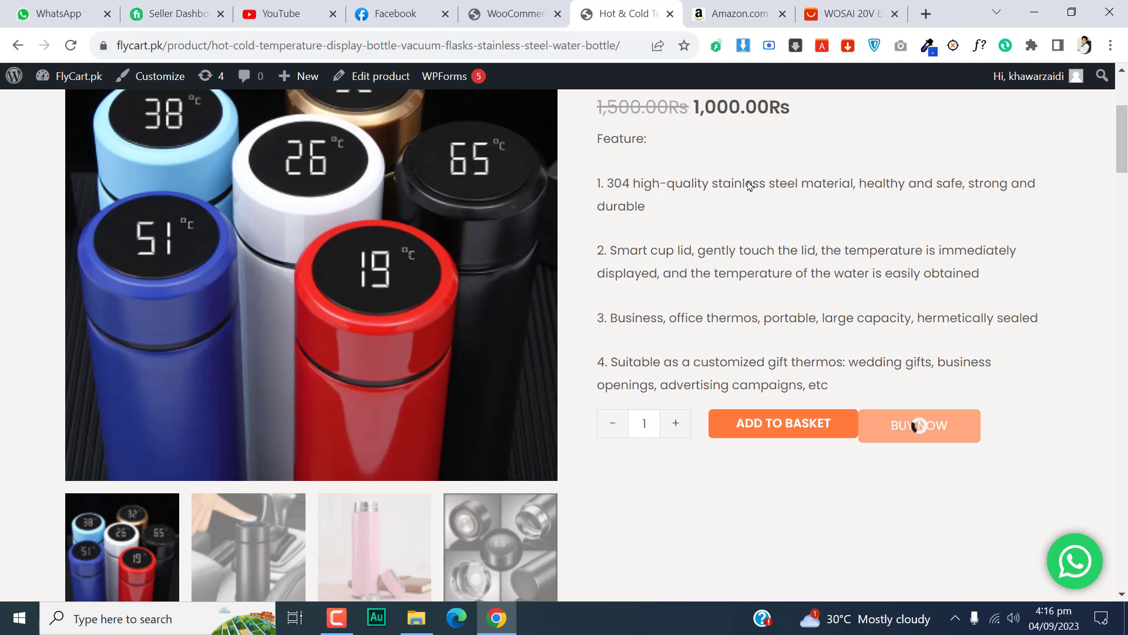
{"action": "scroll", "coordinate": [795, 285], "scroll_direction": "down", "scroll_amount": 6}
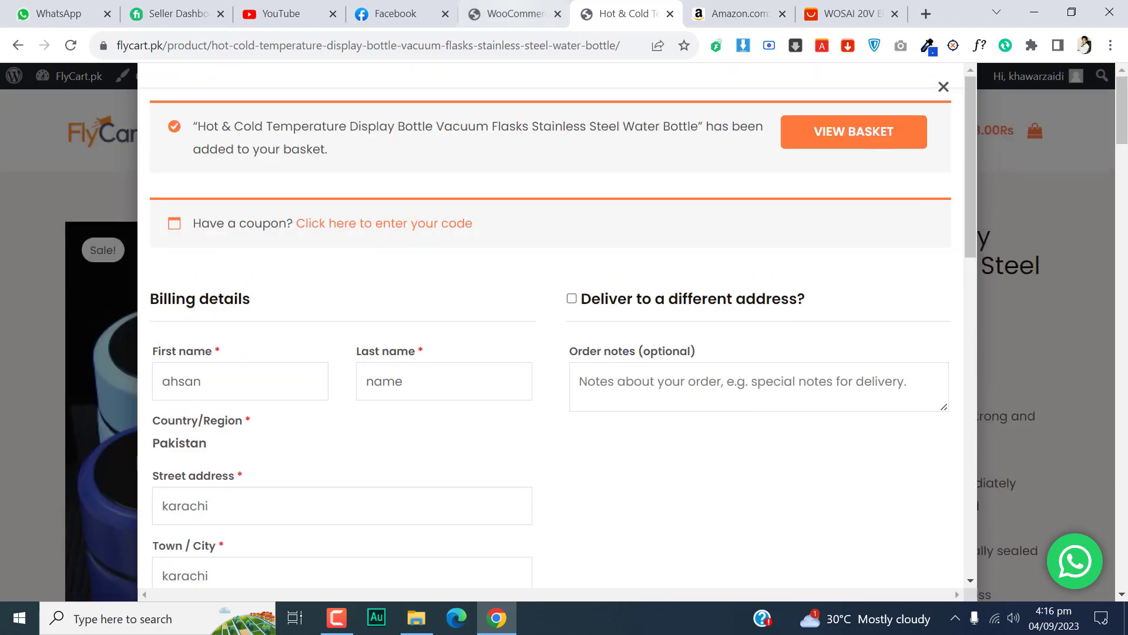
Set the Buy Now redirect option to "Redirect to the checkout page (skip the cart page)"
{"action": "left_click", "coordinate": [510, 14]}
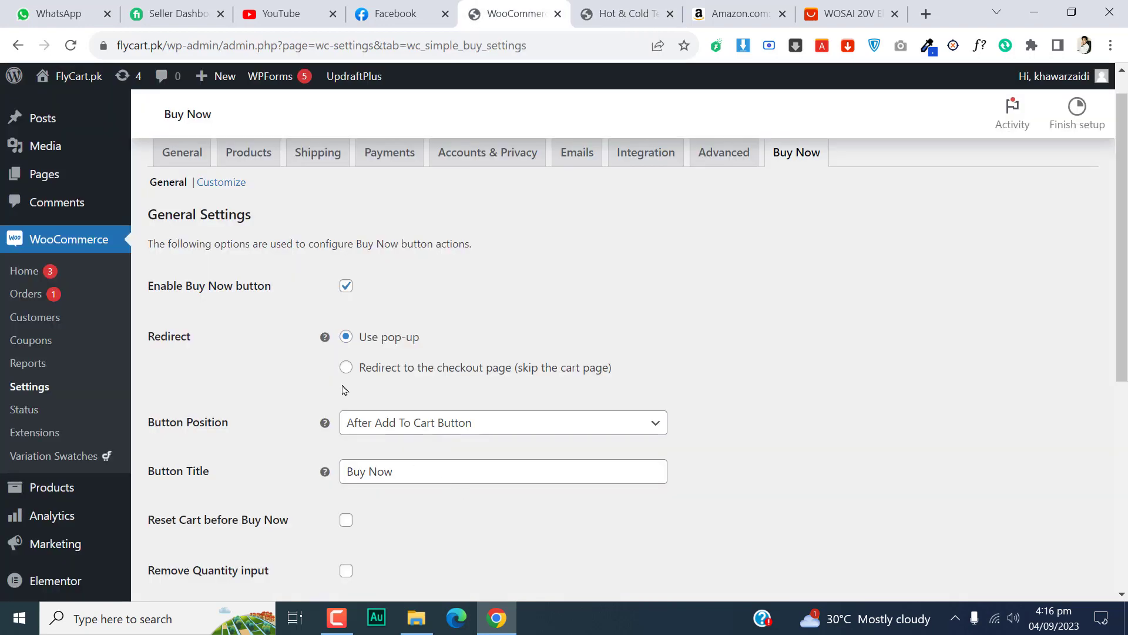
{"action": "left_click", "coordinate": [391, 373]}
{"action": "scroll", "coordinate": [388, 364], "scroll_direction": "down", "scroll_amount": 3}
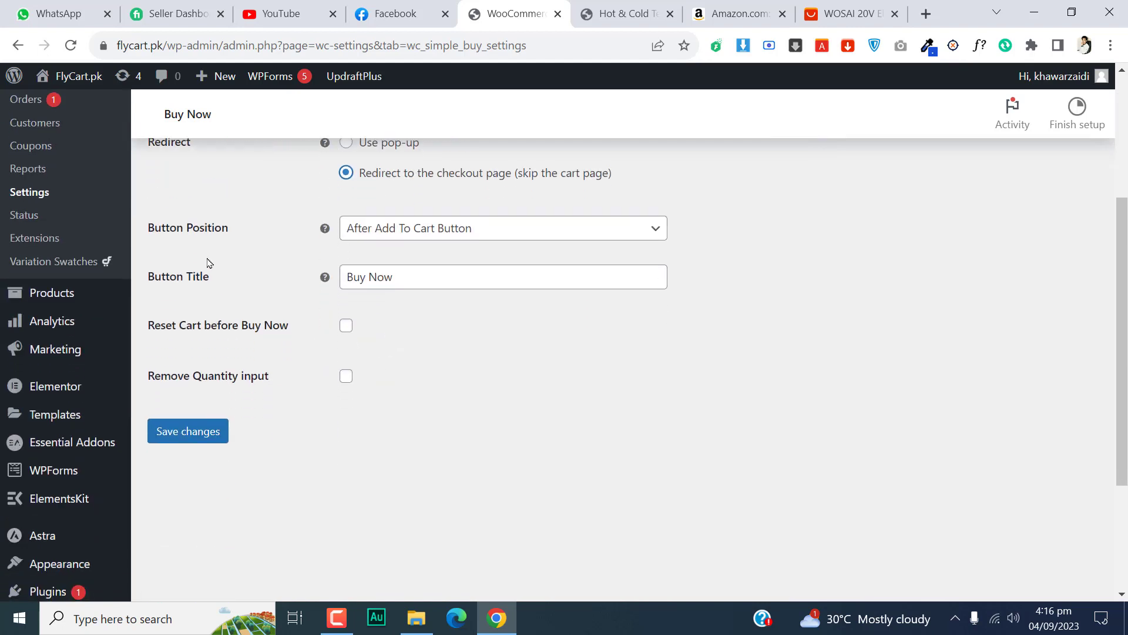
Review the Button Position options, then close the product page's checkout pop-up and check where the Buy Now button sits
{"action": "left_click", "coordinate": [421, 230]}
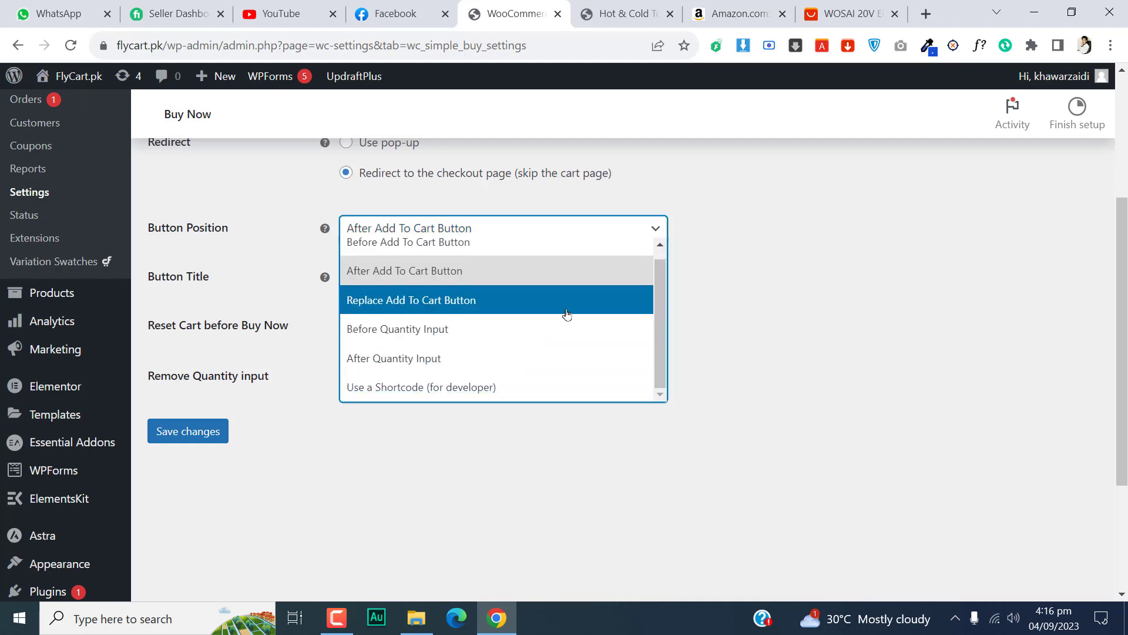
{"action": "scroll", "coordinate": [567, 315], "scroll_direction": "up", "scroll_amount": 1}
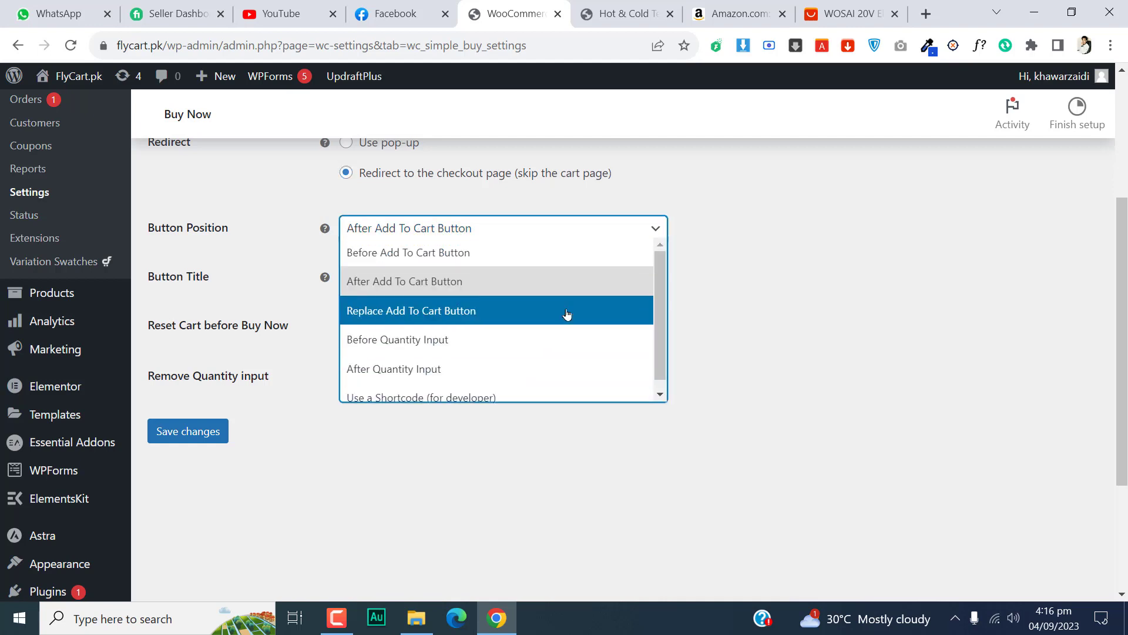
{"action": "left_click", "coordinate": [802, 278]}
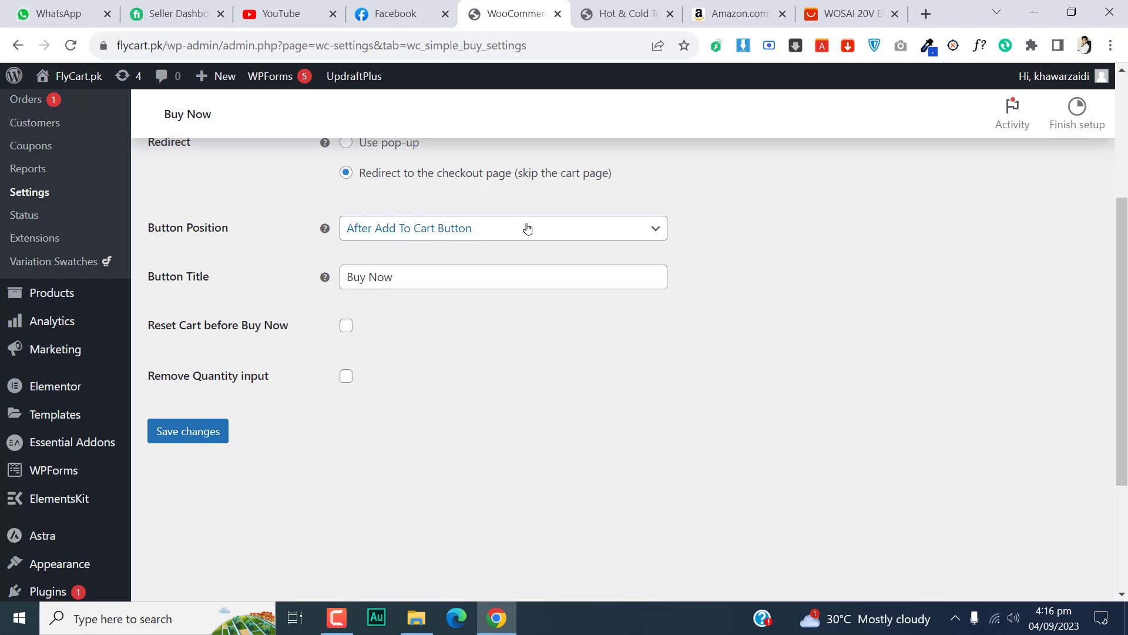
{"action": "left_click", "coordinate": [626, 13]}
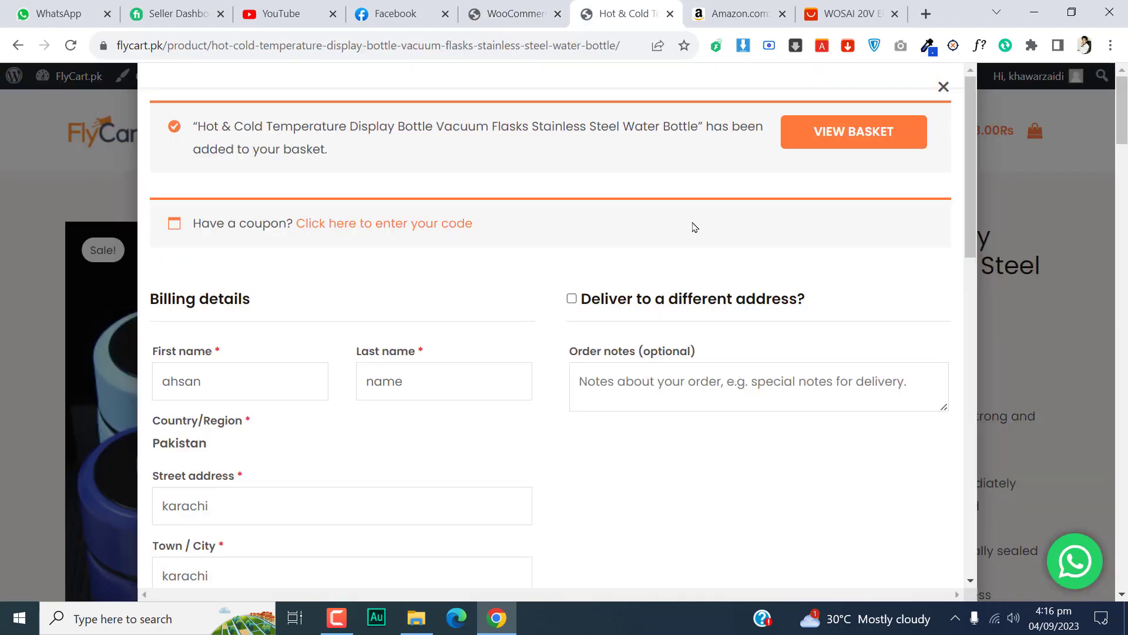
{"action": "left_click", "coordinate": [943, 87]}
{"action": "scroll", "coordinate": [882, 244], "scroll_direction": "down", "scroll_amount": 3}
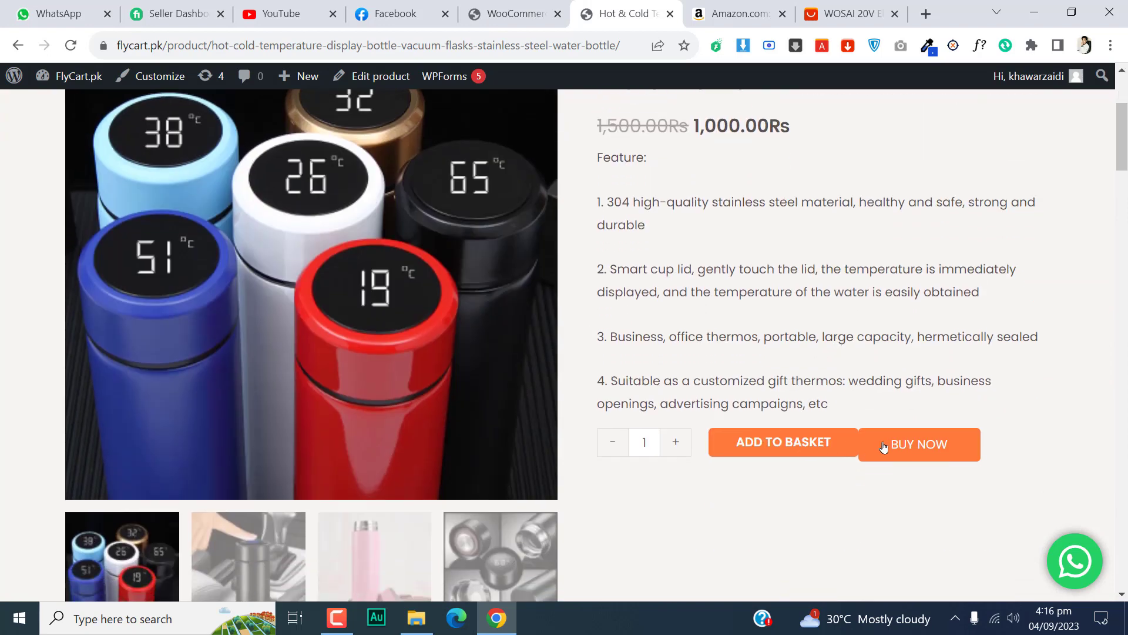
Compare the Button Title setting with the Buy Now button's label on the product page
{"action": "left_click", "coordinate": [514, 14]}
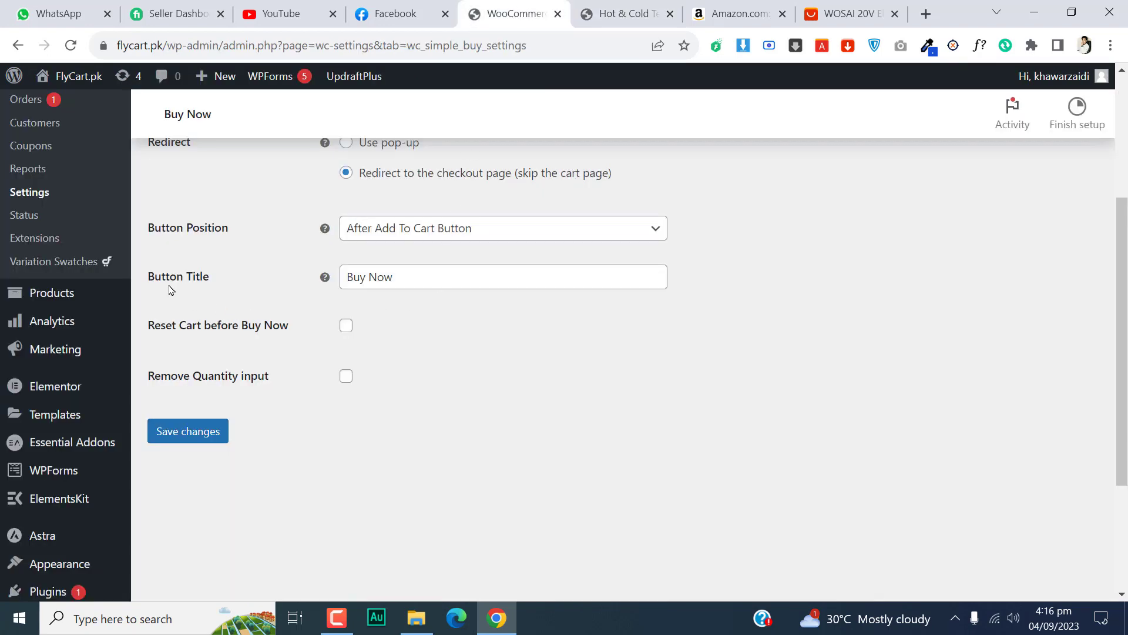
{"action": "left_click", "coordinate": [416, 270]}
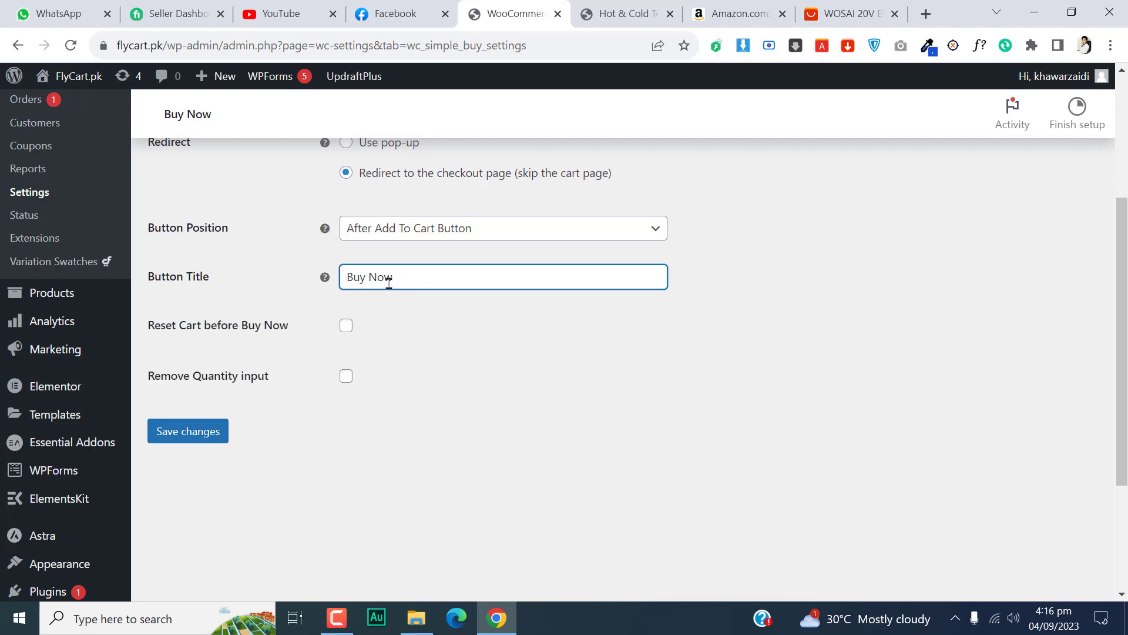
{"action": "left_click", "coordinate": [613, 3]}
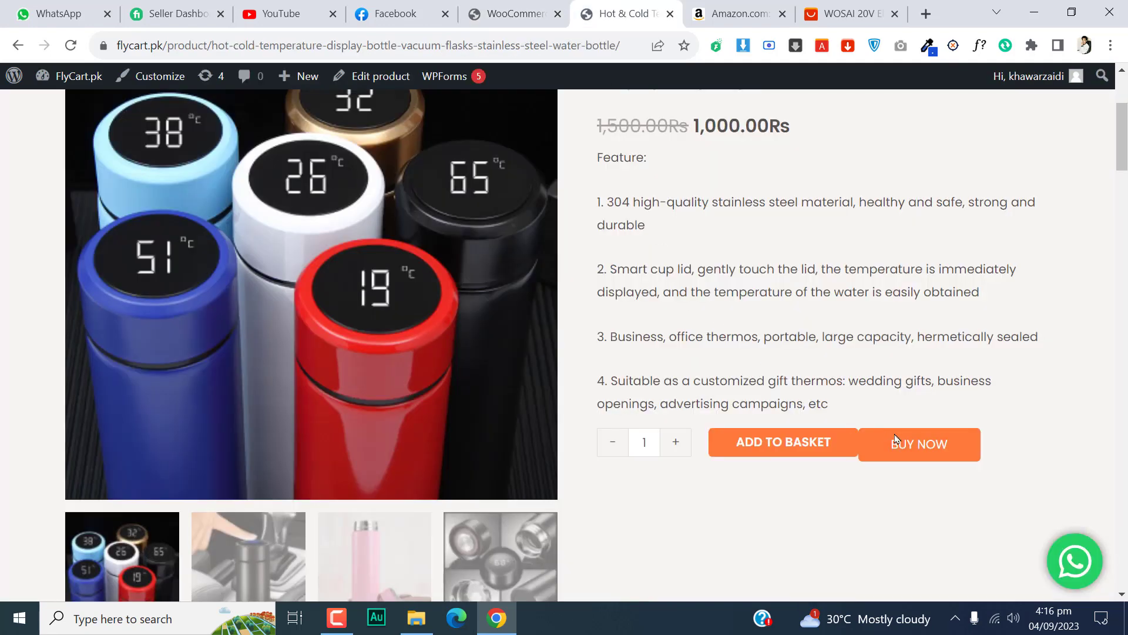
Save the changes to the Buy Now general settings
{"action": "left_click", "coordinate": [517, 13]}
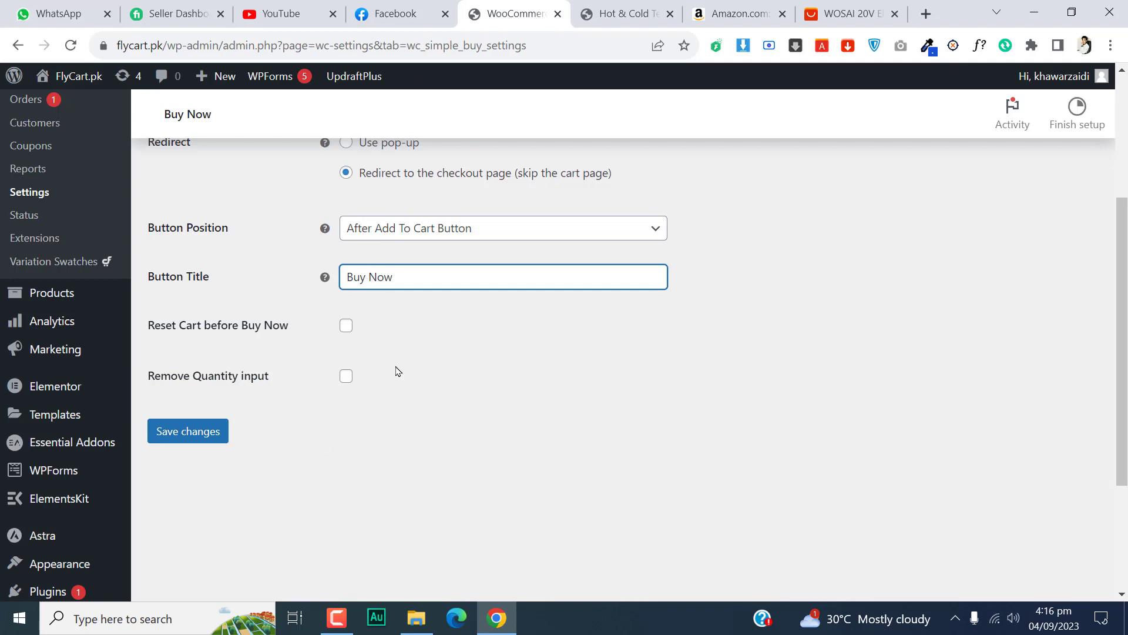
{"action": "left_click", "coordinate": [188, 435]}
{"action": "key", "text": "ctrl+Tab"}
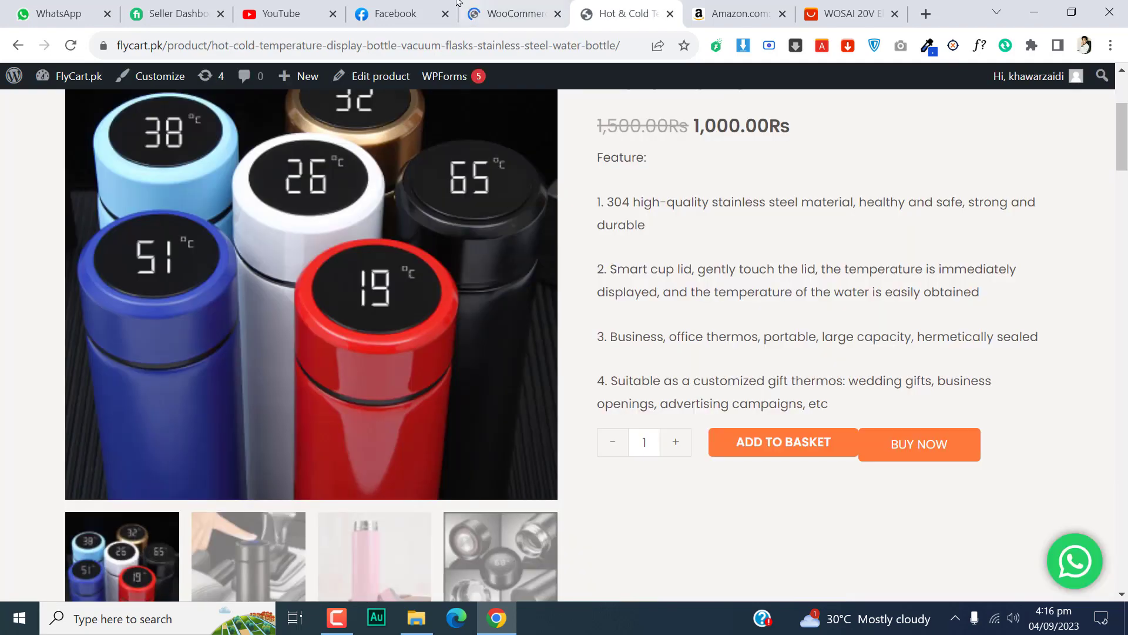
{"action": "key", "text": "ctrl+shift+Tab"}
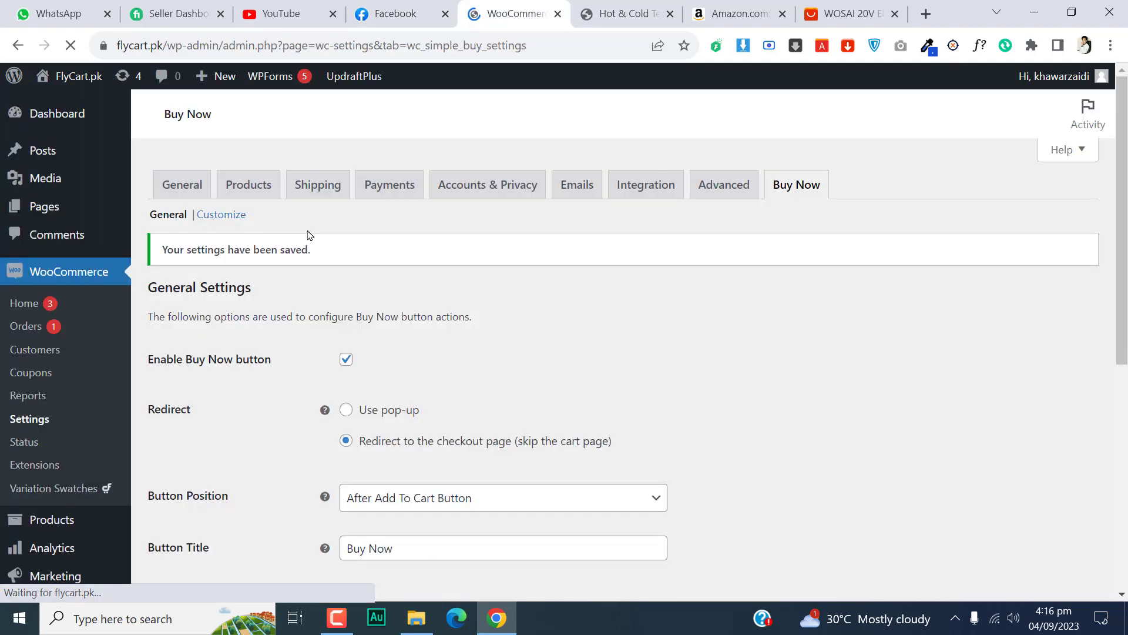
Open the Buy Now Customize settings, check the button on the product page, and set the button style to Customize
{"action": "left_click", "coordinate": [223, 216]}
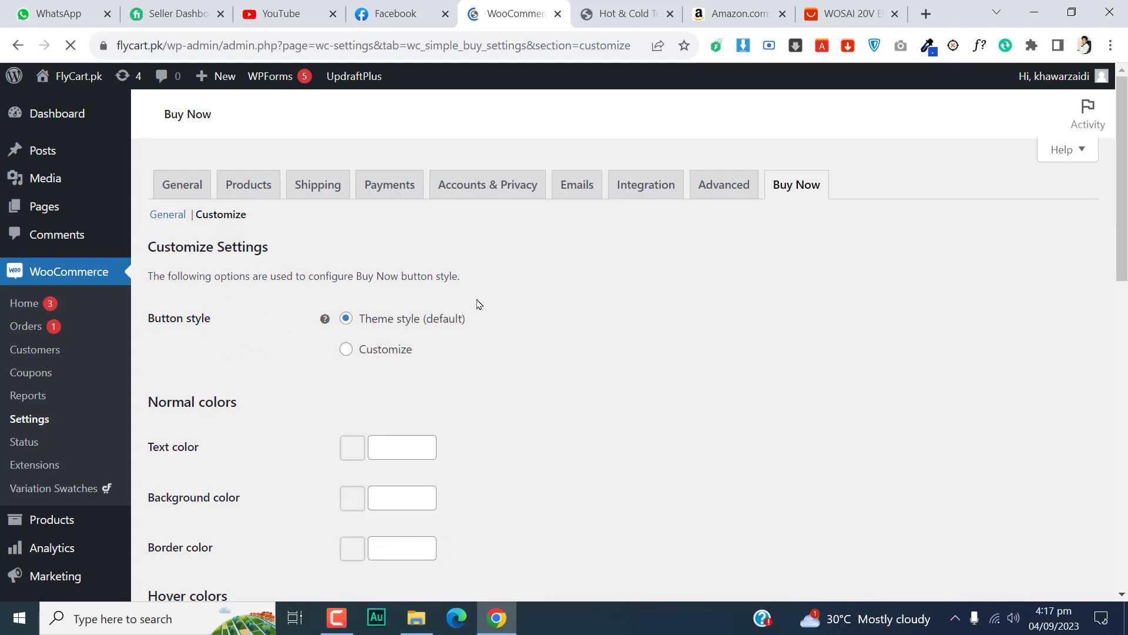
{"action": "left_click", "coordinate": [623, 13]}
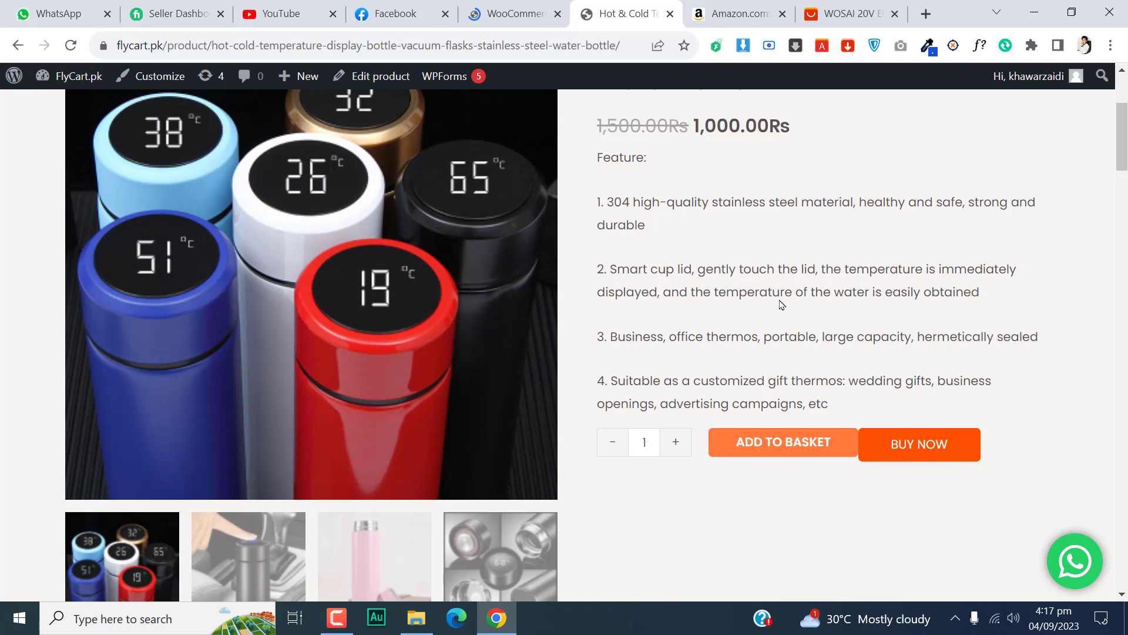
{"action": "left_click", "coordinate": [514, 13]}
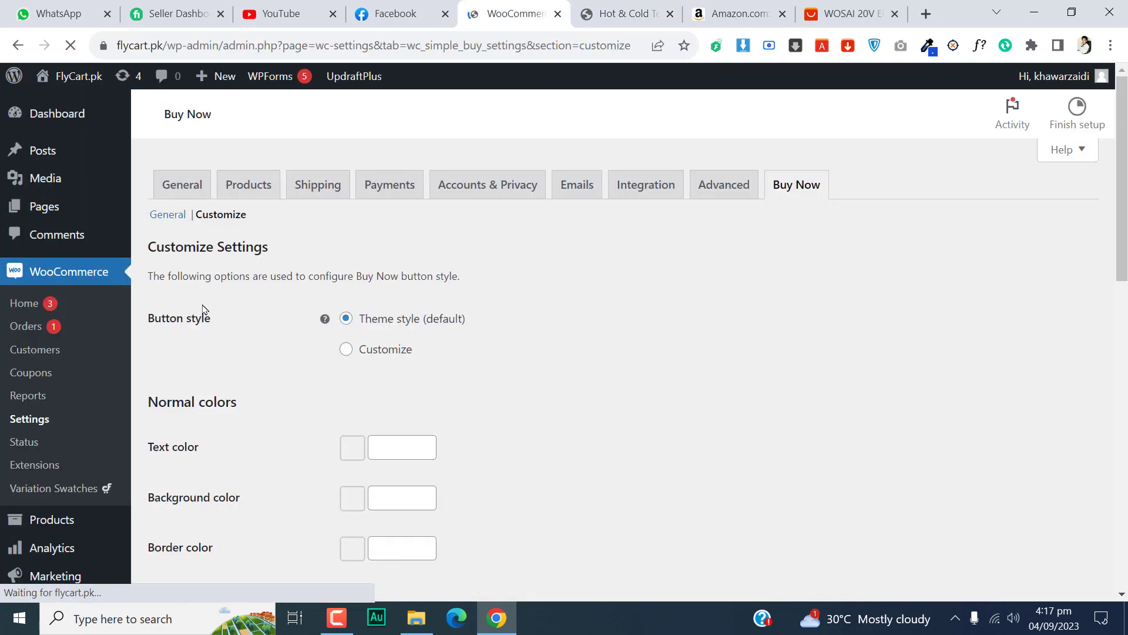
{"action": "left_click", "coordinate": [345, 349]}
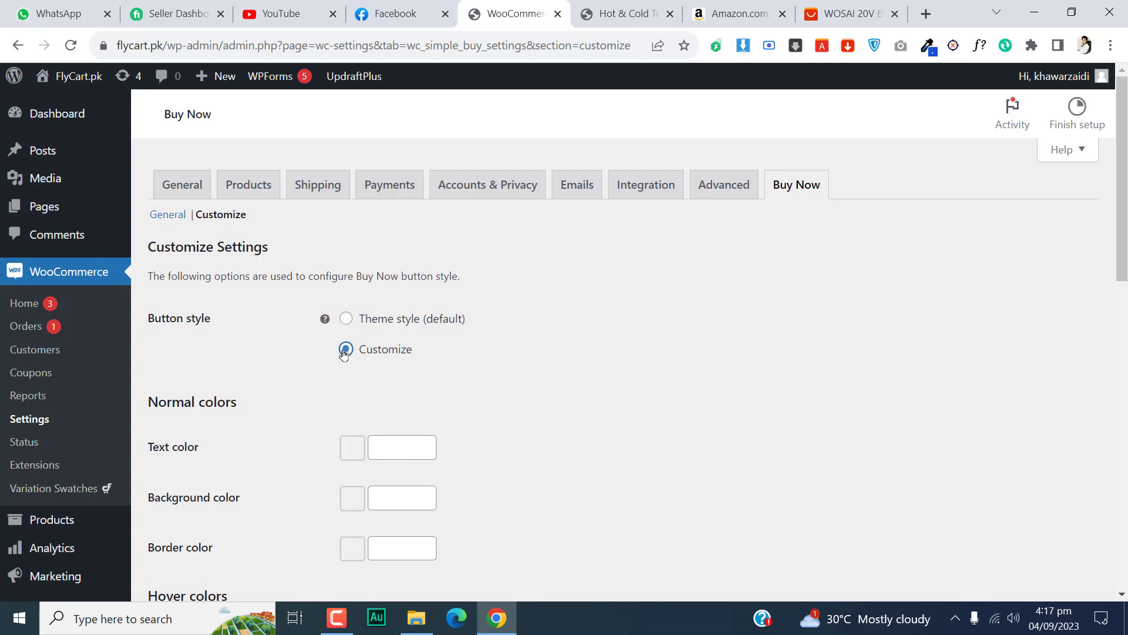
Review the normal and hover color settings, including the color picker for the normal text color
{"action": "scroll", "coordinate": [350, 426], "scroll_direction": "down", "scroll_amount": 4}
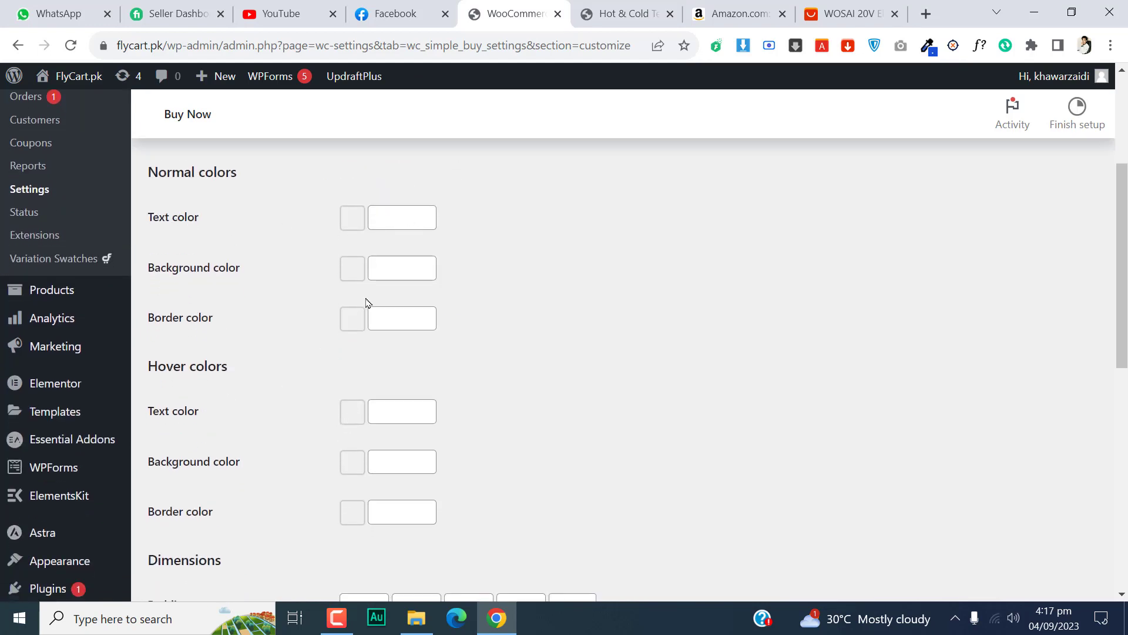
{"action": "left_click", "coordinate": [394, 222]}
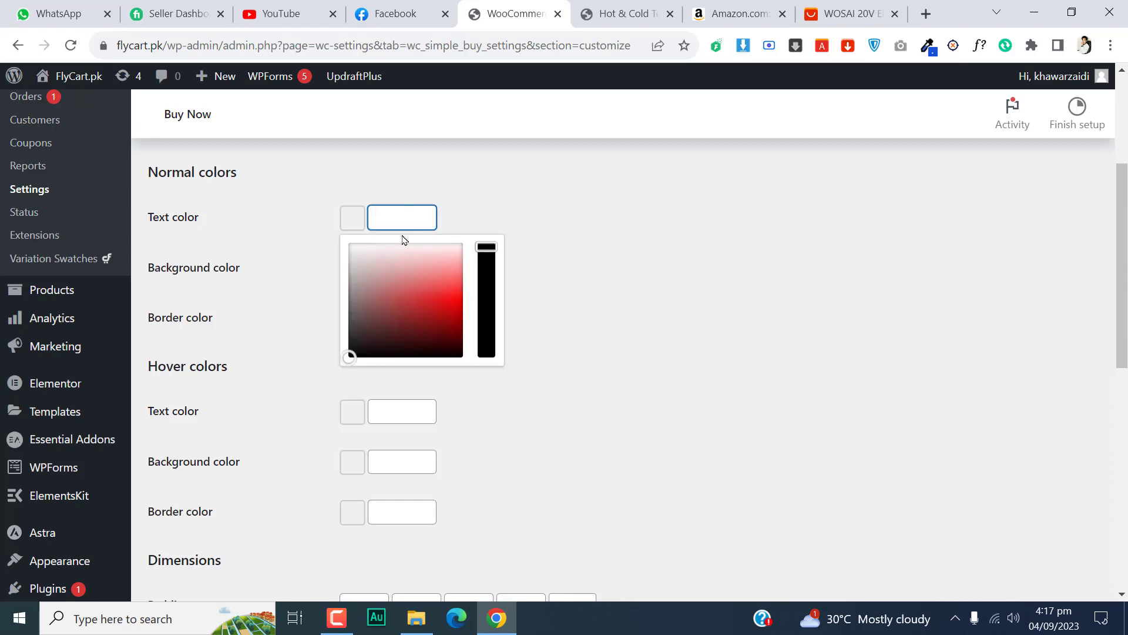
{"action": "left_click", "coordinate": [283, 189]}
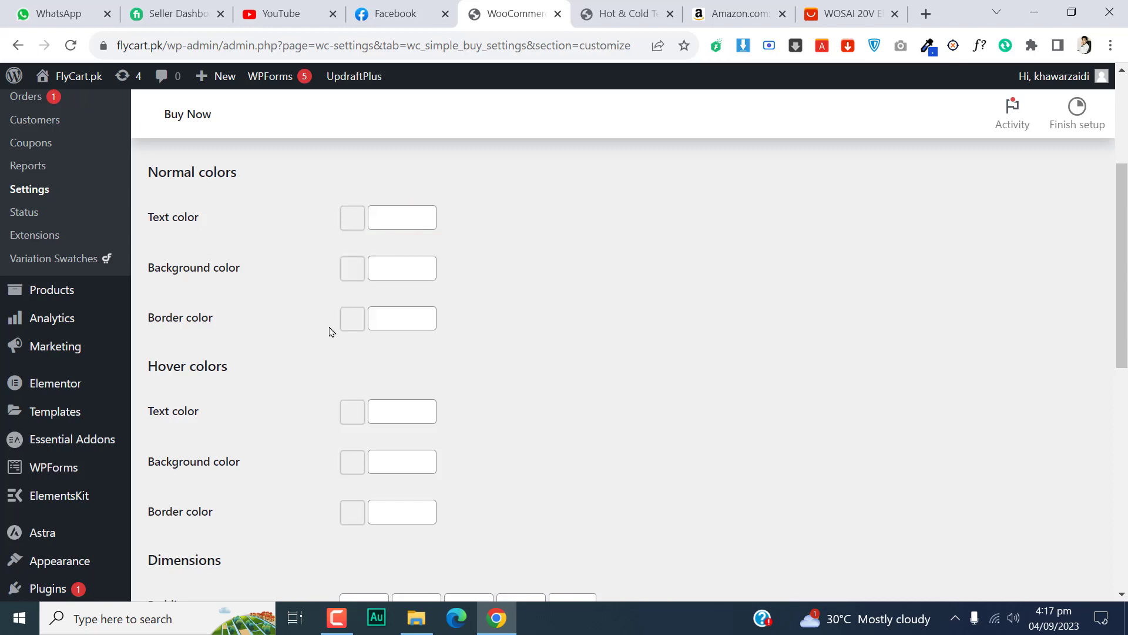
Set the Buy Now button's padding to 10 px top and bottom and 30 px right and left
{"action": "scroll", "coordinate": [330, 323], "scroll_direction": "down", "scroll_amount": 3}
{"action": "scroll", "coordinate": [330, 323], "scroll_direction": "down", "scroll_amount": 2}
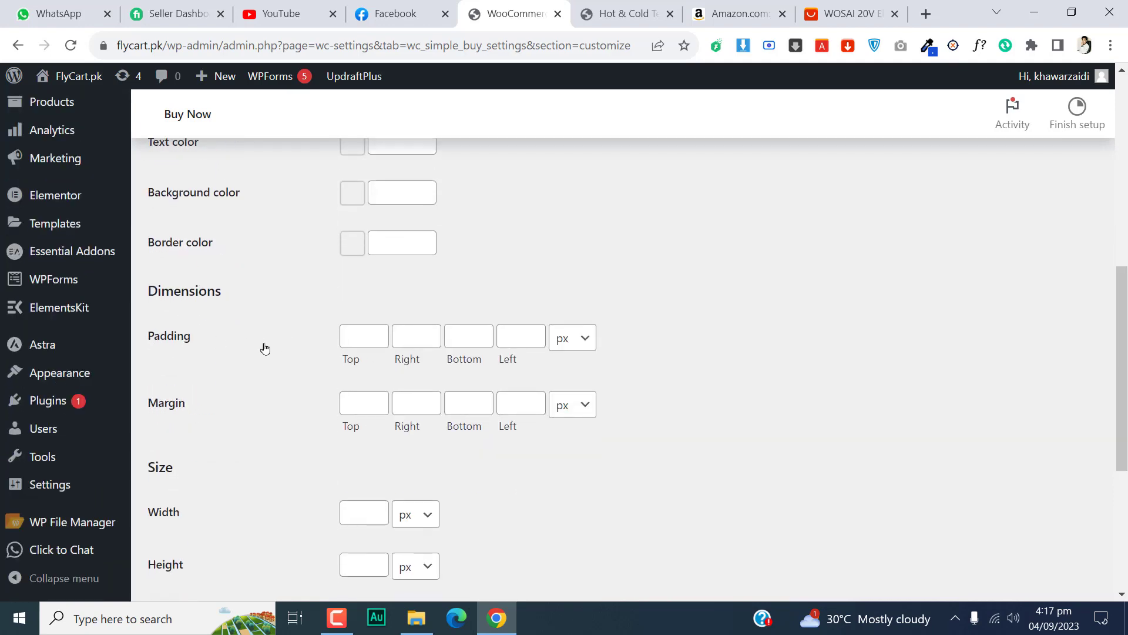
{"action": "left_click", "coordinate": [355, 338]}
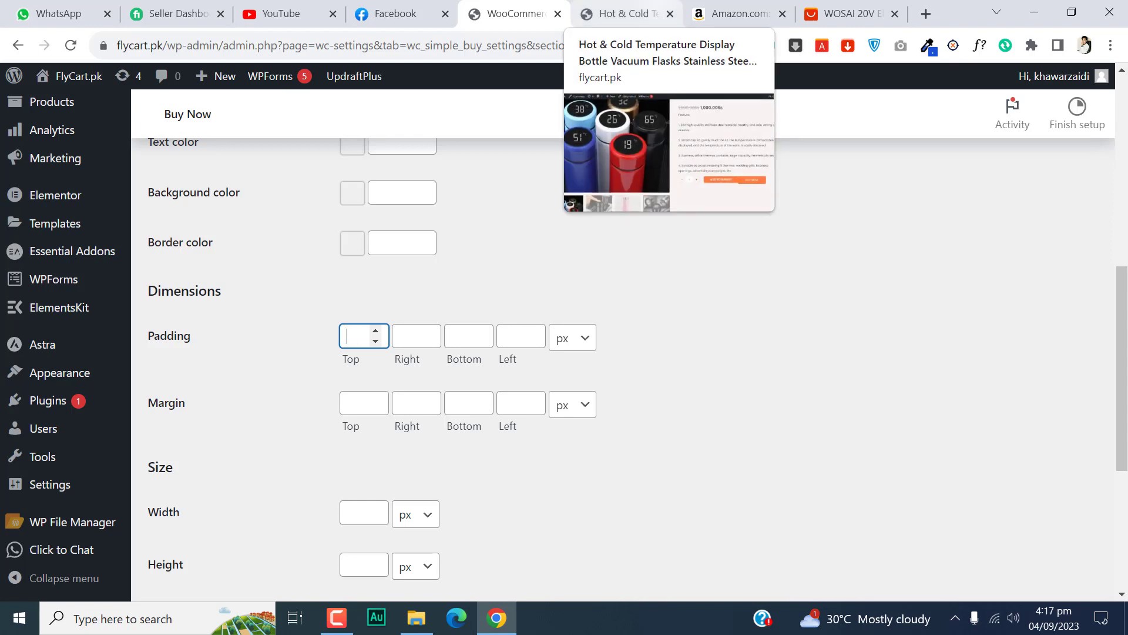
{"action": "left_click", "coordinate": [626, 14]}
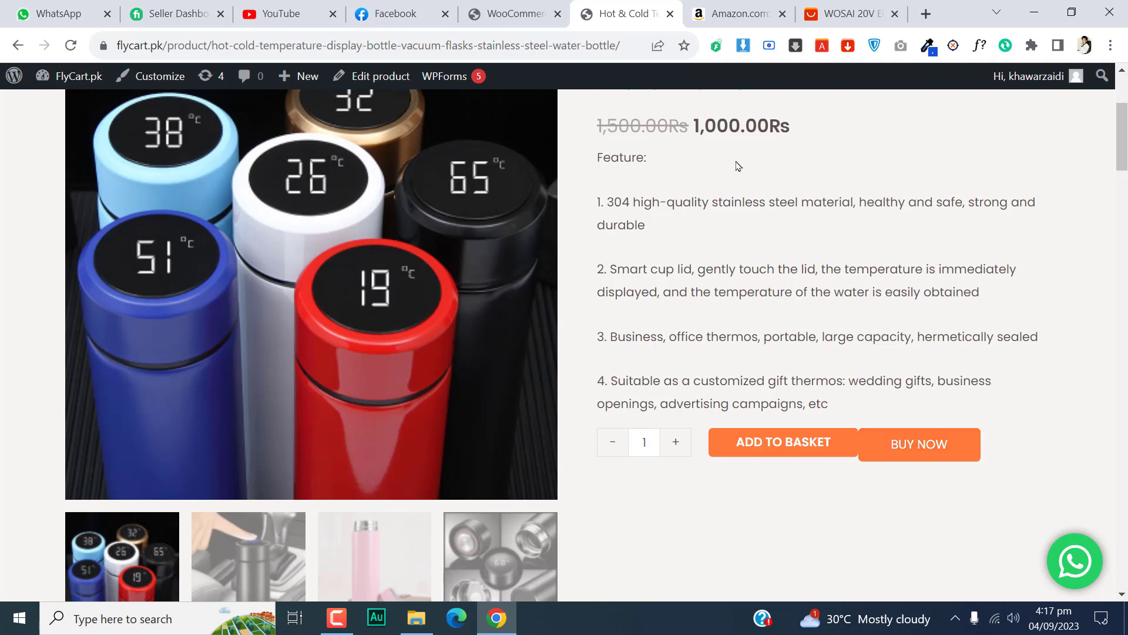
{"action": "key", "text": "ctrl+shift+Tab"}
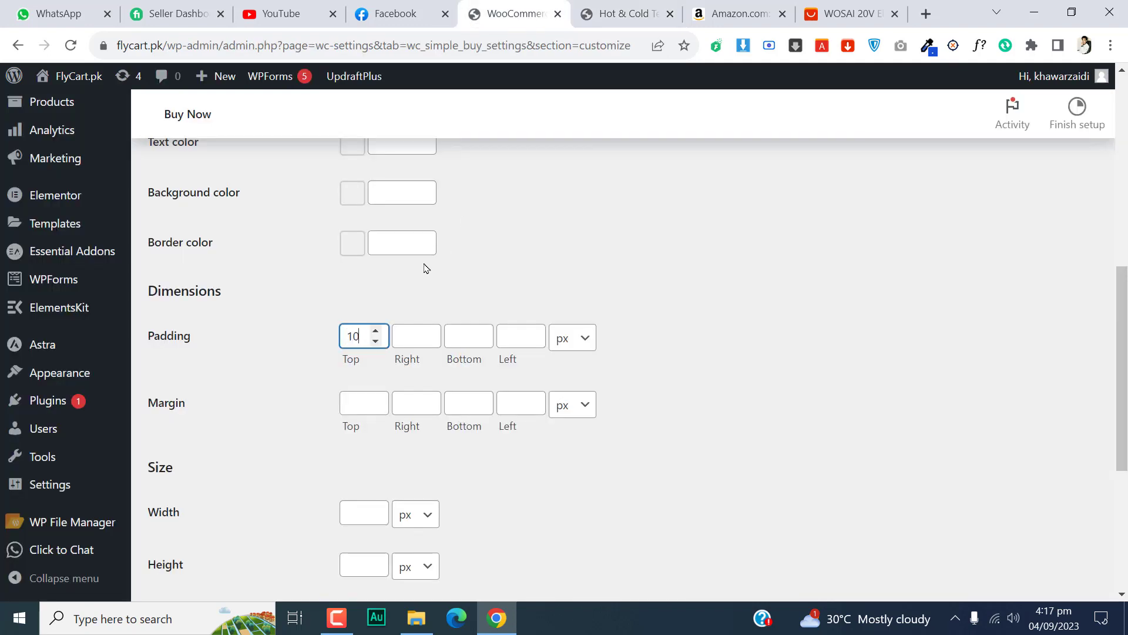
{"action": "left_click", "coordinate": [459, 340]}
{"action": "type", "text": "10"}
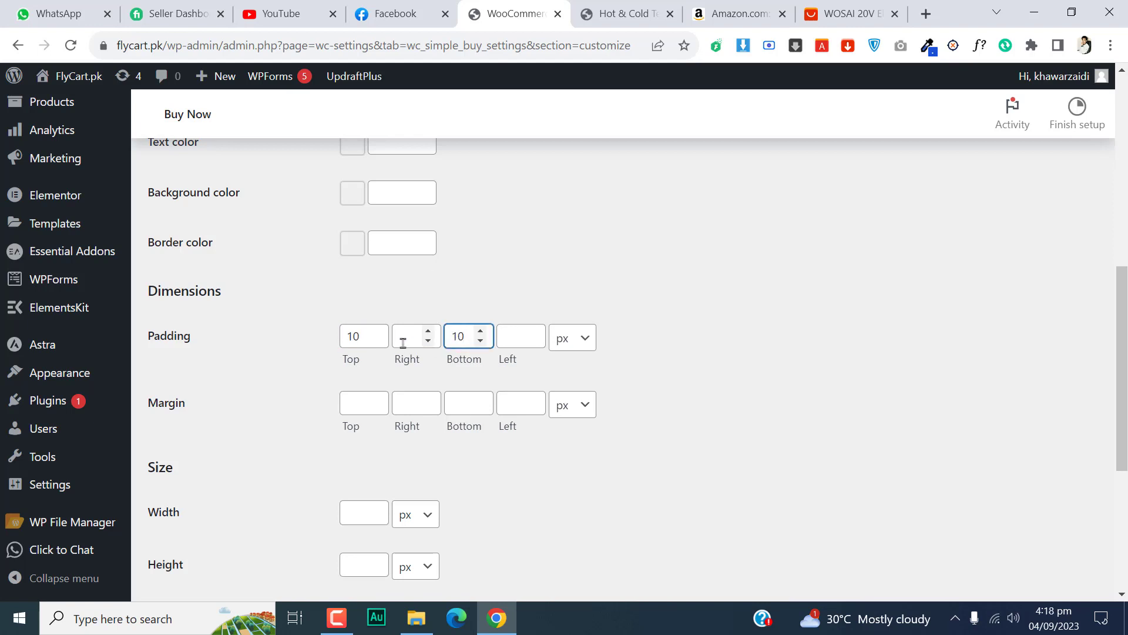
{"action": "left_click", "coordinate": [403, 340]}
{"action": "type", "text": "30"}
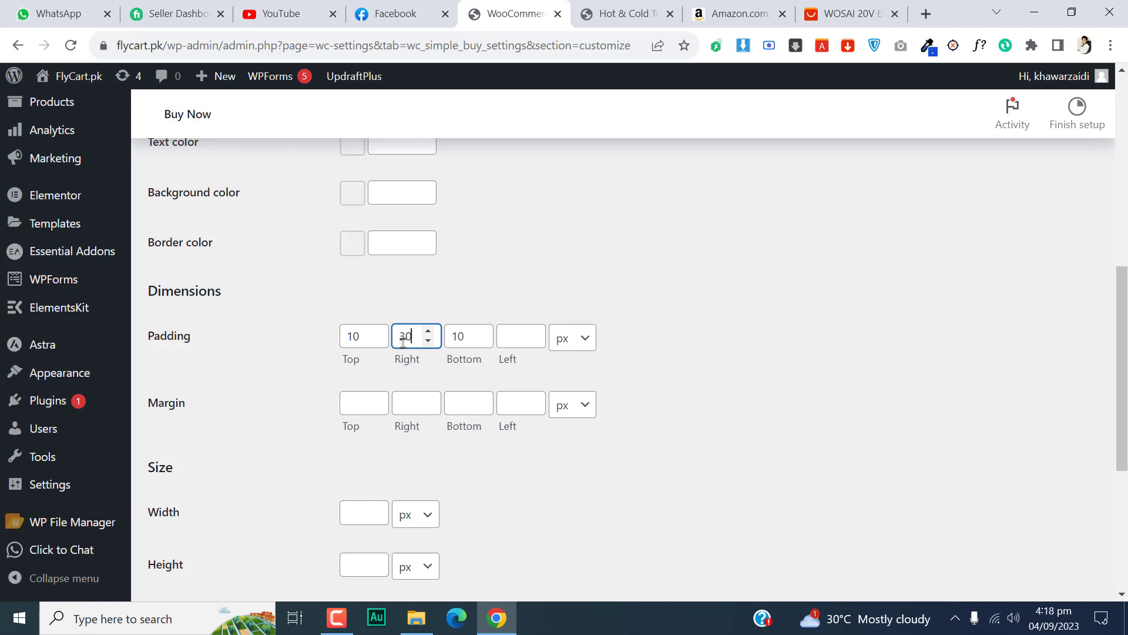
{"action": "left_click", "coordinate": [511, 339]}
{"action": "type", "text": "30"}
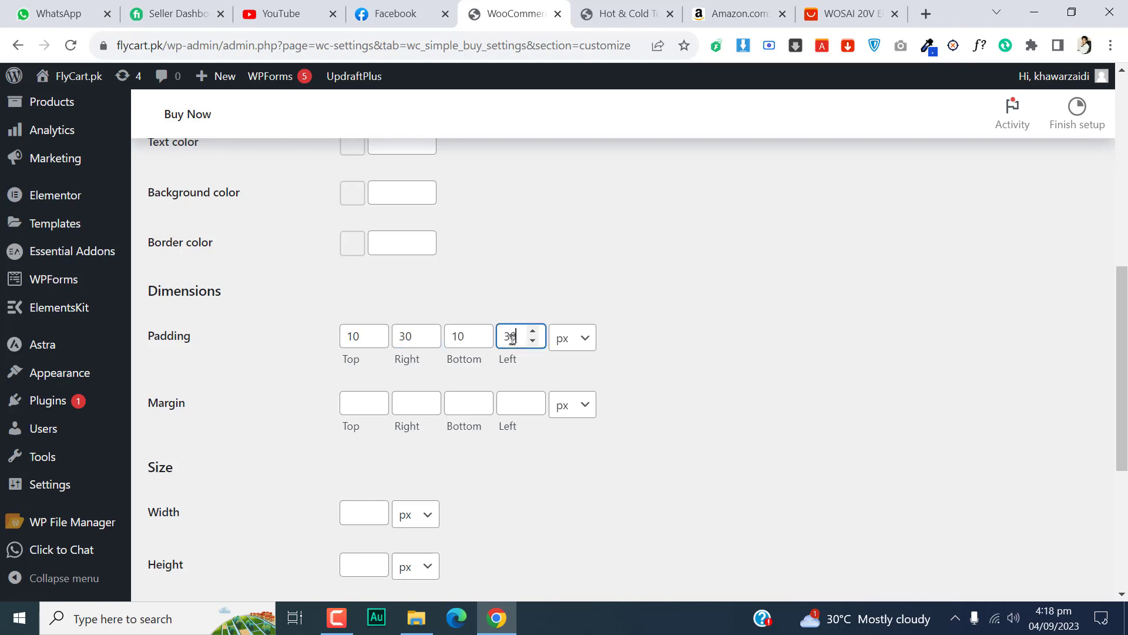
Save the Customize settings and reload the product page to check the Buy Now button's size
{"action": "scroll", "coordinate": [365, 376], "scroll_direction": "down", "scroll_amount": 5}
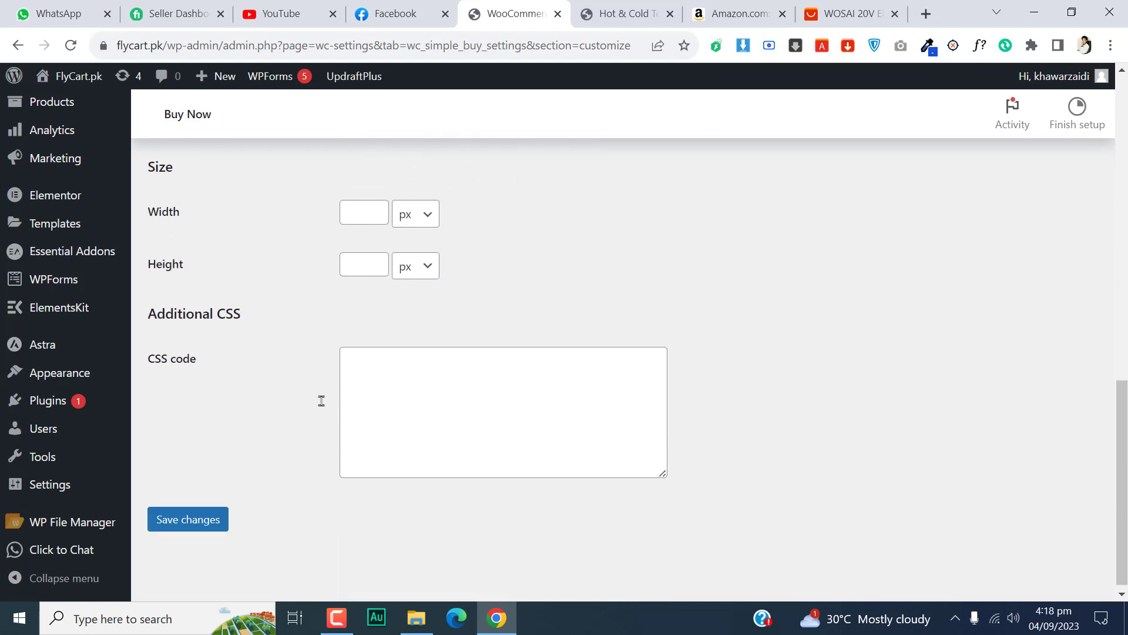
{"action": "left_click", "coordinate": [212, 518]}
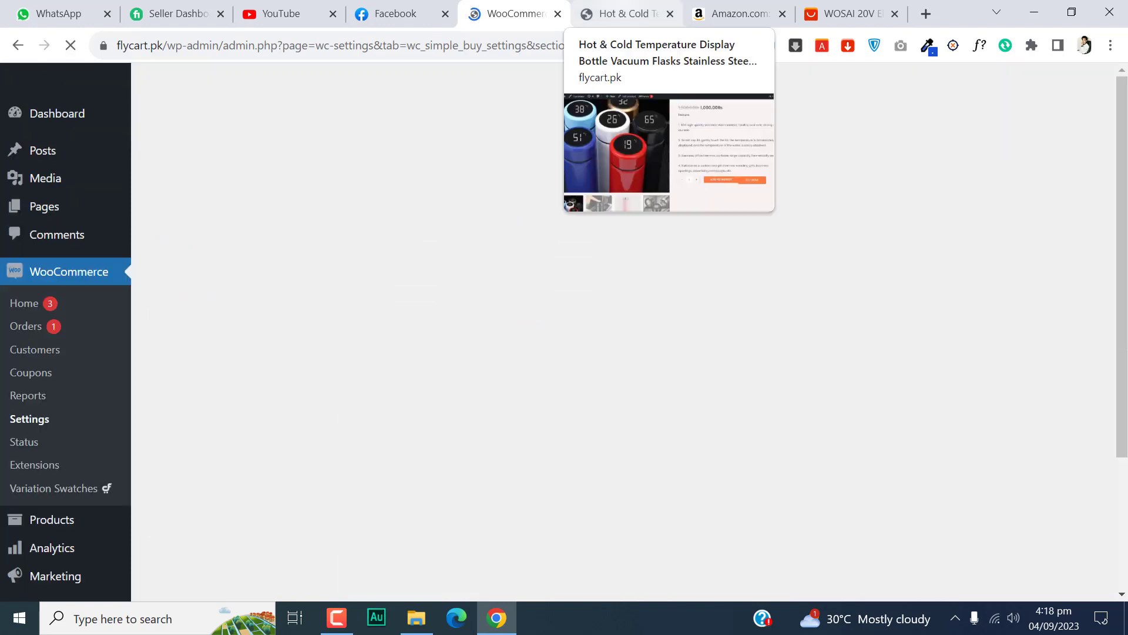
{"action": "left_click", "coordinate": [626, 13]}
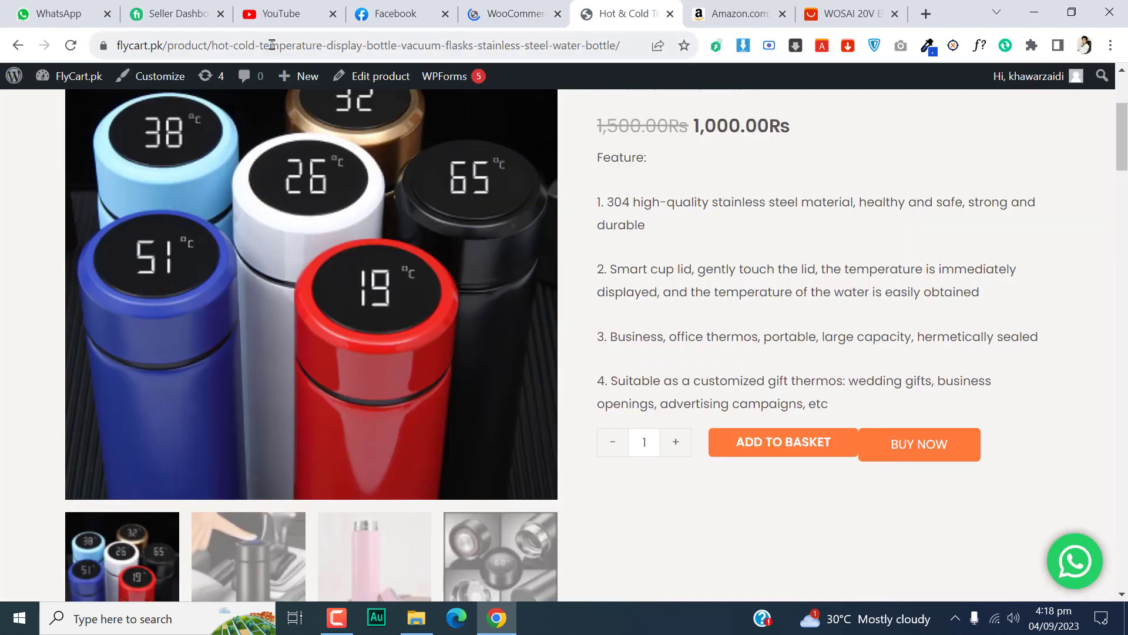
{"action": "left_click", "coordinate": [67, 54]}
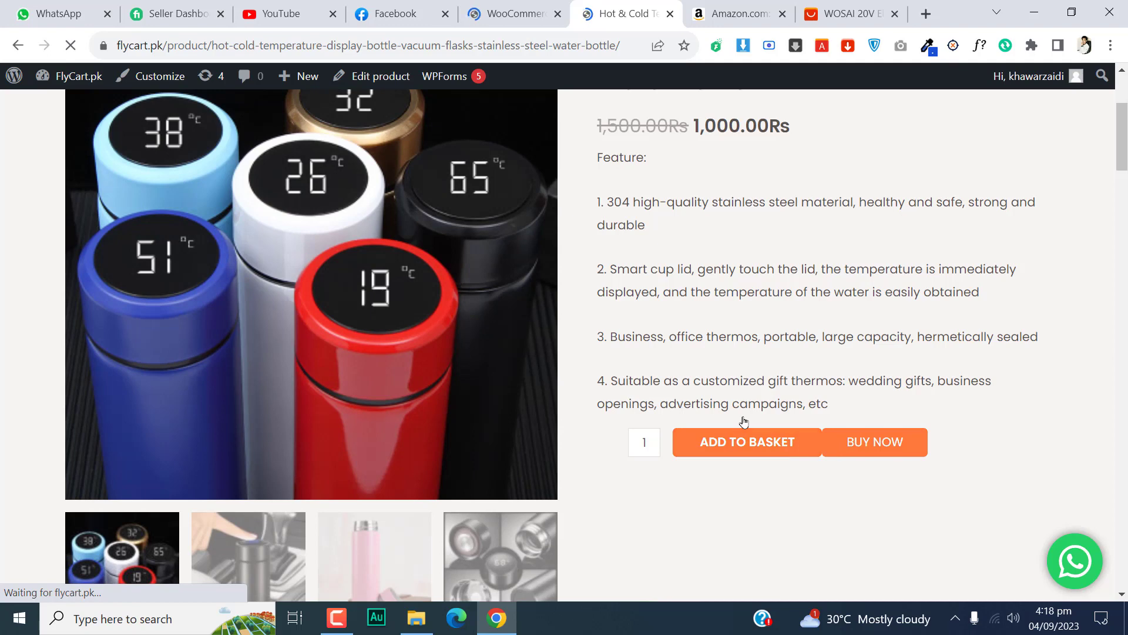
Set the Buy Now button's left margin to 5 px and save the changes
{"action": "left_click", "coordinate": [567, 2]}
{"action": "scroll", "coordinate": [589, 226], "scroll_direction": "down", "scroll_amount": 10}
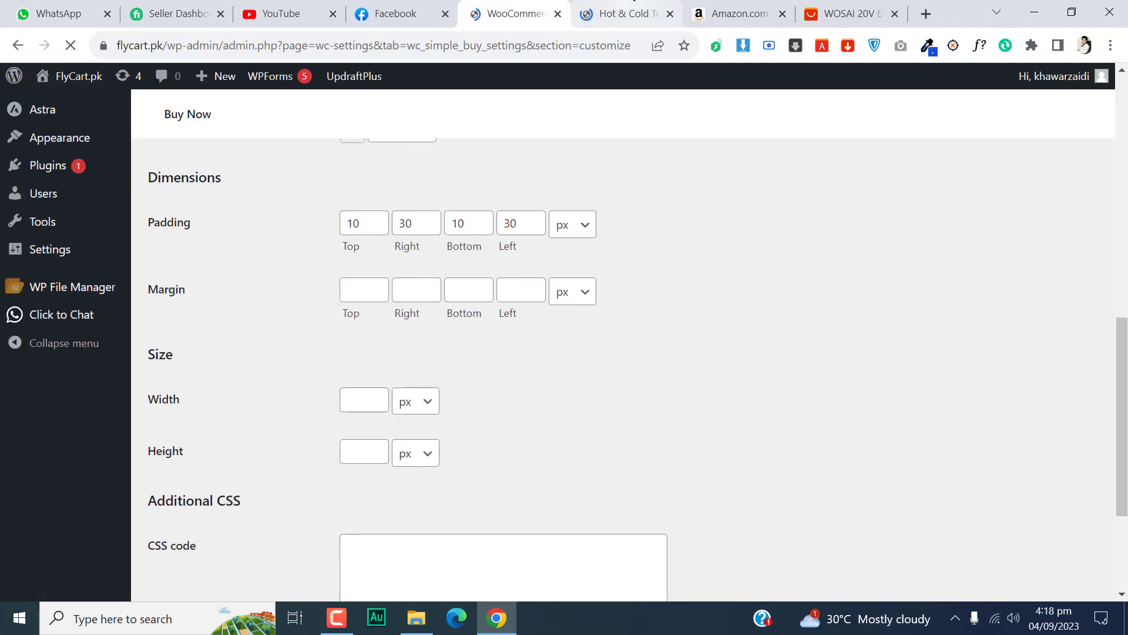
{"action": "left_click", "coordinate": [623, 13]}
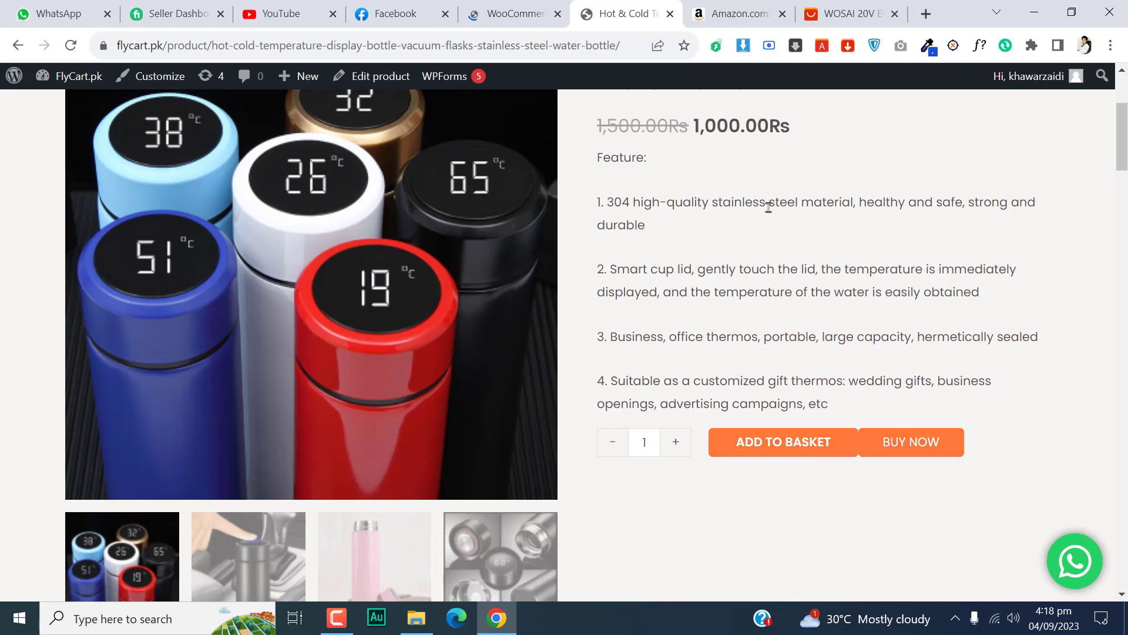
{"action": "left_click", "coordinate": [528, 3]}
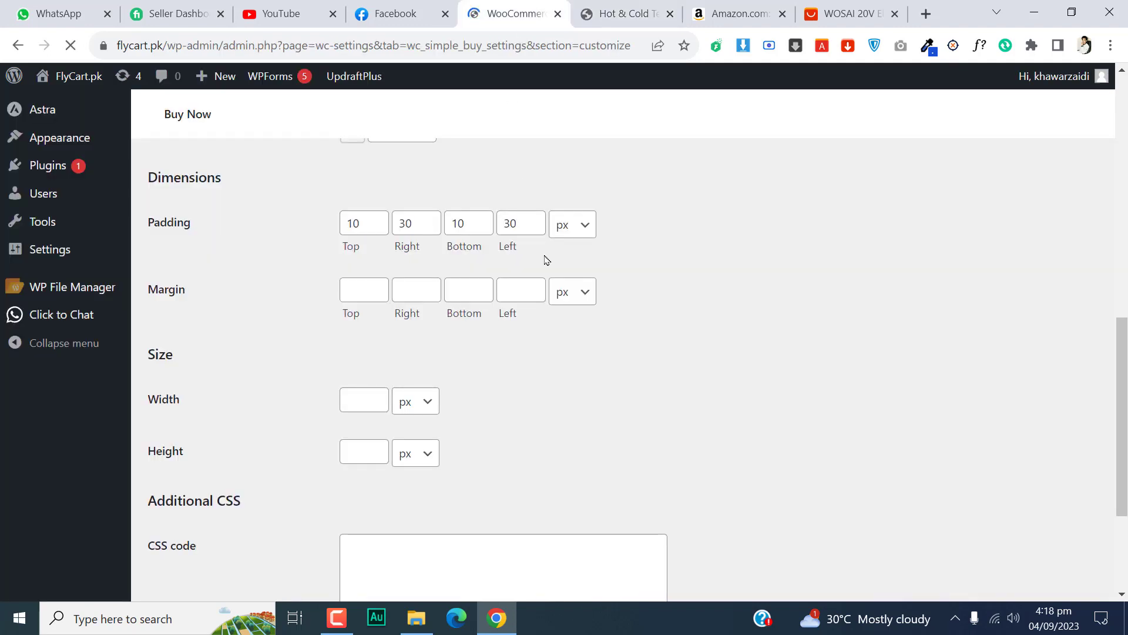
{"action": "left_click", "coordinate": [504, 293]}
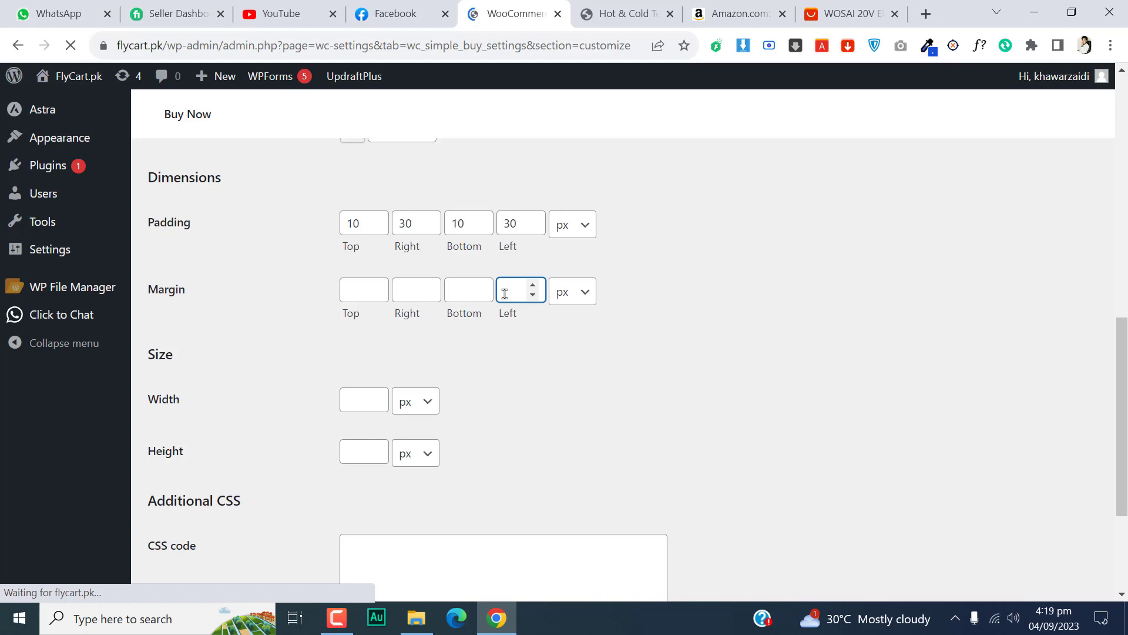
{"action": "type", "text": "5"}
{"action": "scroll", "coordinate": [499, 400], "scroll_direction": "down", "scroll_amount": 3}
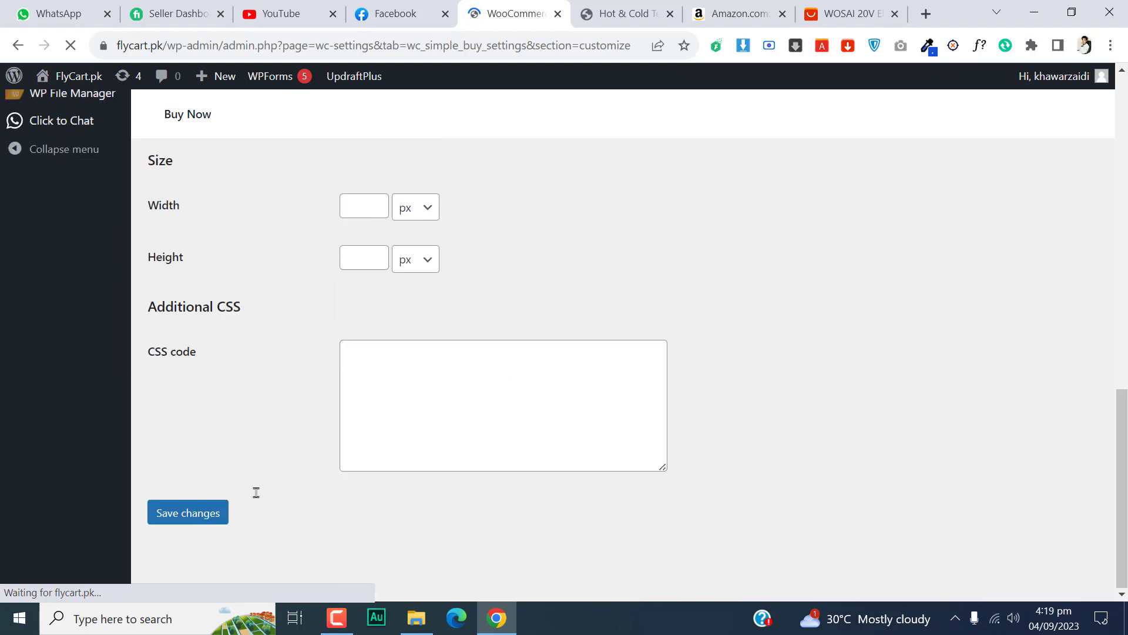
{"action": "left_click", "coordinate": [222, 512]}
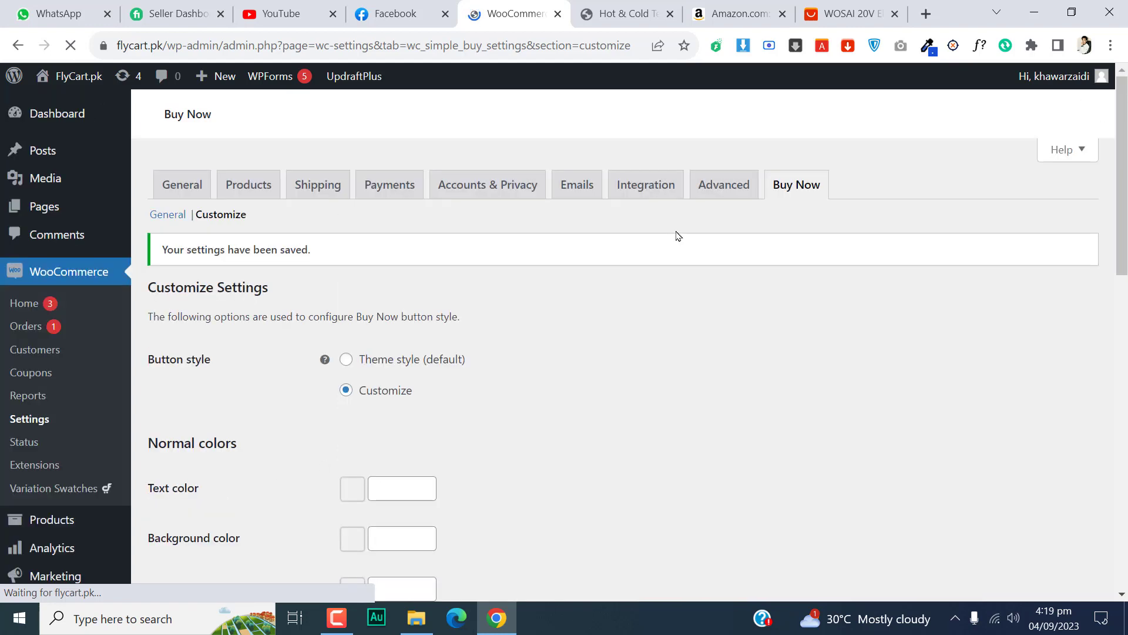
Reload the product page and compare the Buy Now button's spacing and text weight with the Add to Basket button
{"action": "key", "text": "ctrl+Tab"}
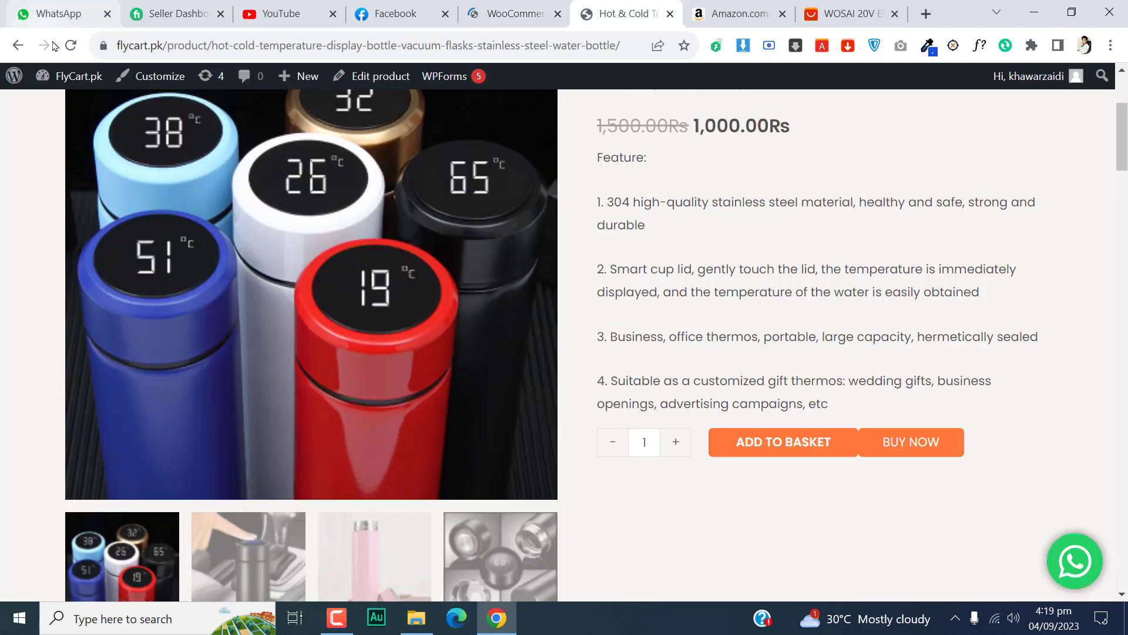
{"action": "key", "text": "F5"}
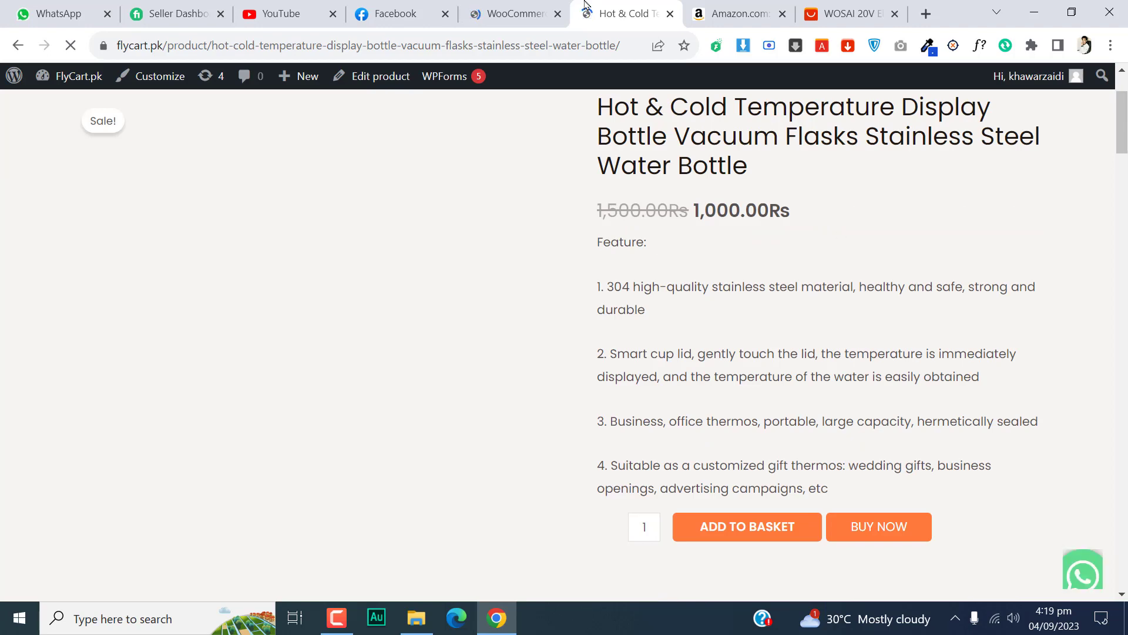
{"action": "left_click", "coordinate": [547, 8]}
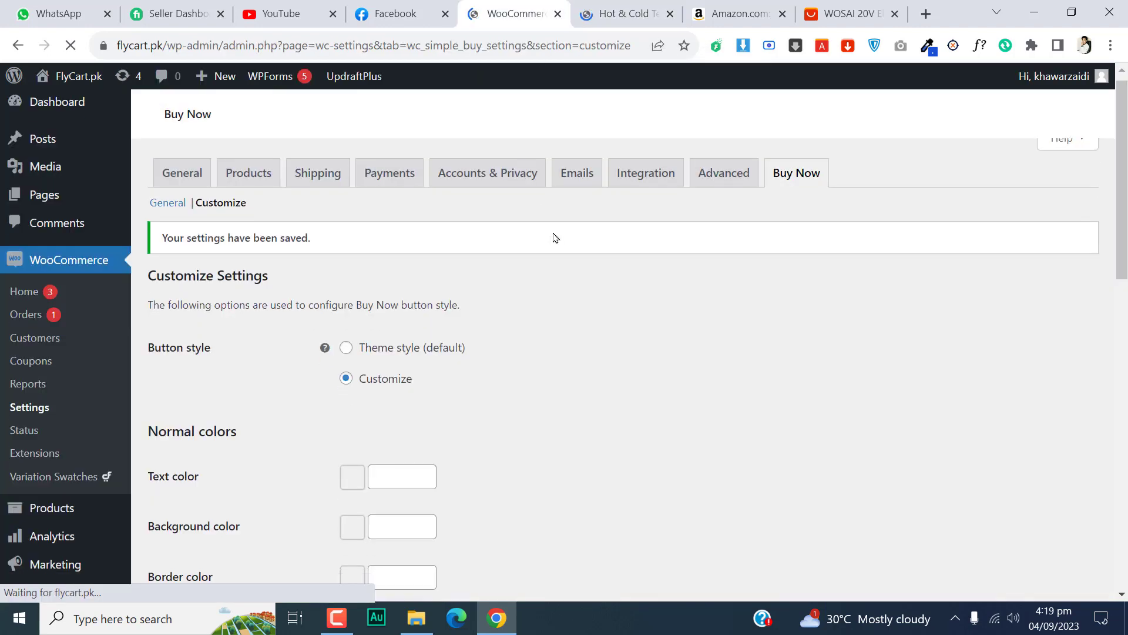
{"action": "scroll", "coordinate": [555, 237], "scroll_direction": "down", "scroll_amount": 10}
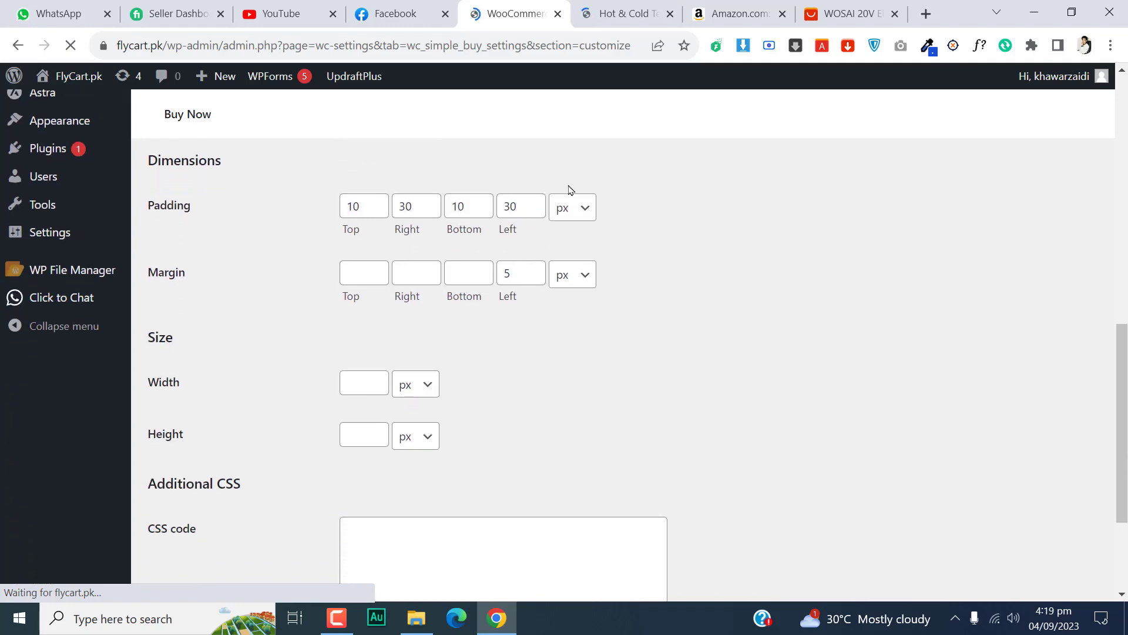
{"action": "left_click", "coordinate": [624, 13]}
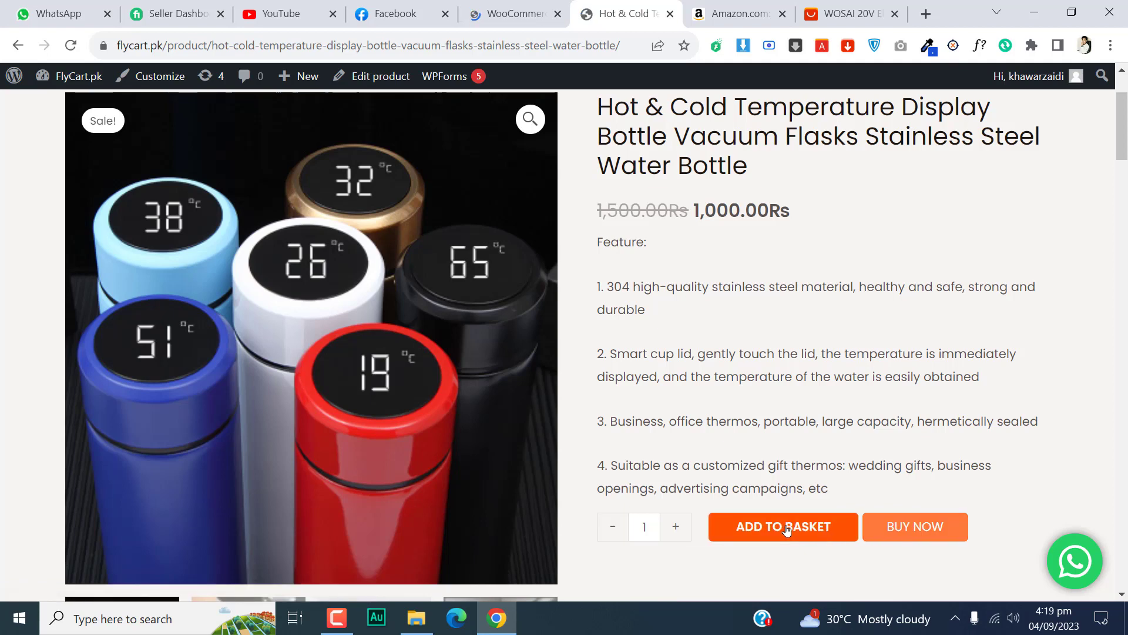
{"action": "left_click", "coordinate": [512, 13]}
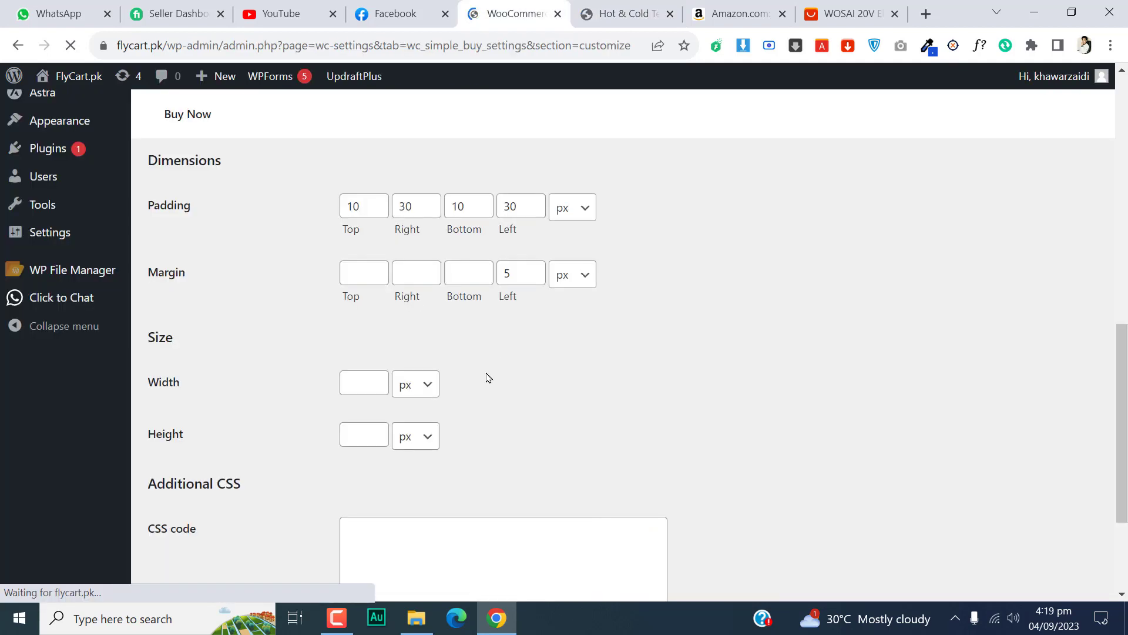
Enter the class selector .wsb-button in the Additional CSS code for the Buy Now button
{"action": "scroll", "coordinate": [436, 358], "scroll_direction": "down", "scroll_amount": 3}
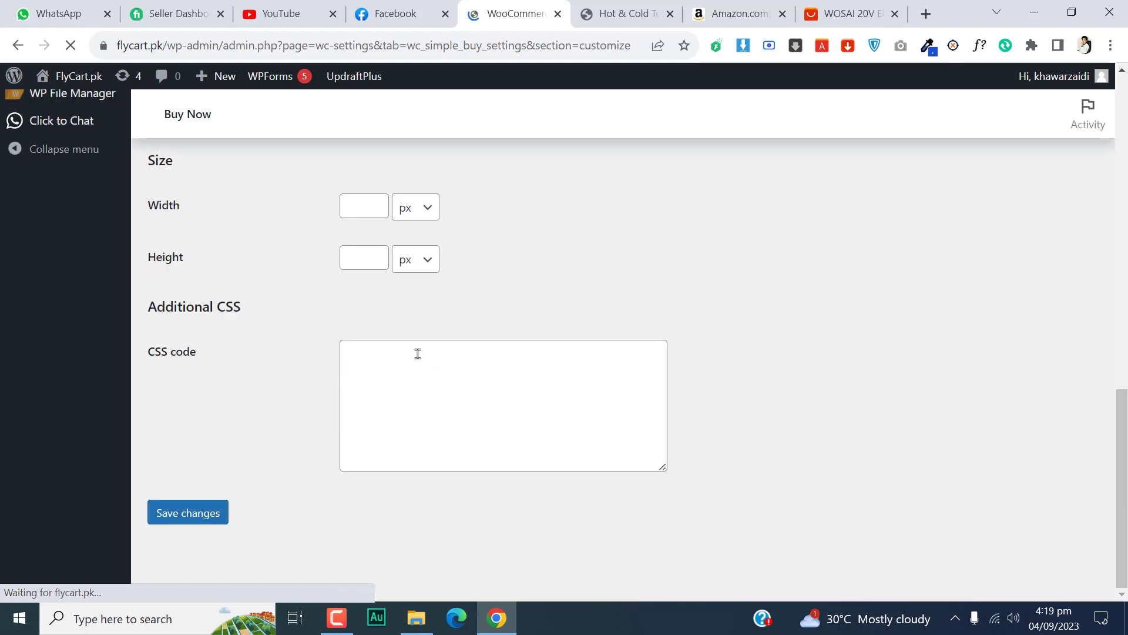
{"action": "left_click", "coordinate": [417, 353]}
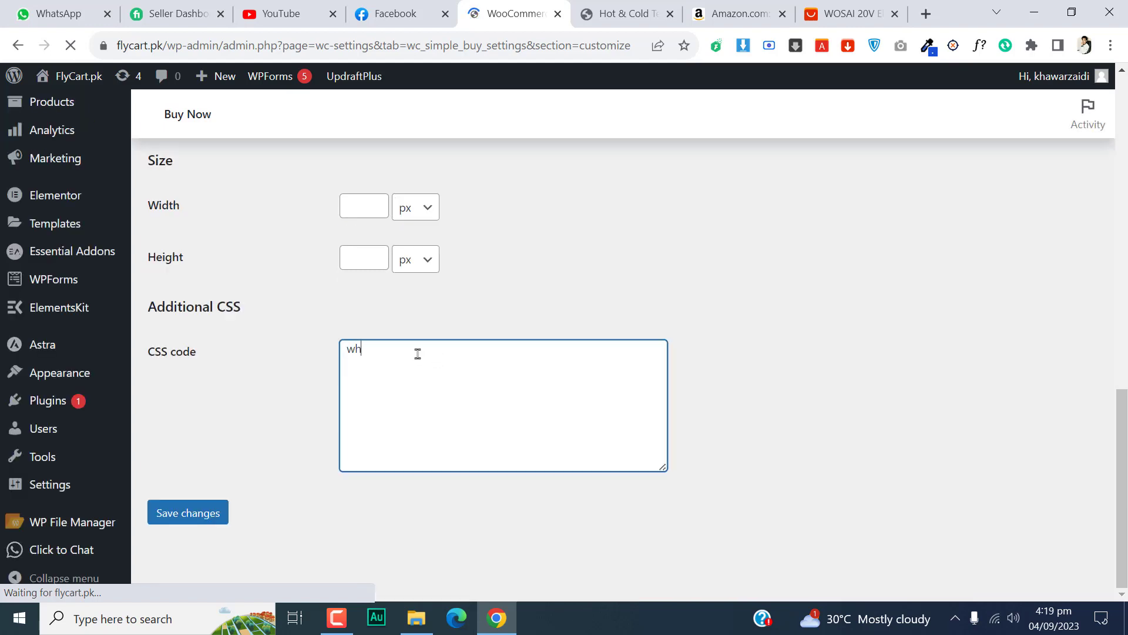
{"action": "type", "text": "wsb"}
{"action": "type", "text": "-bu"}
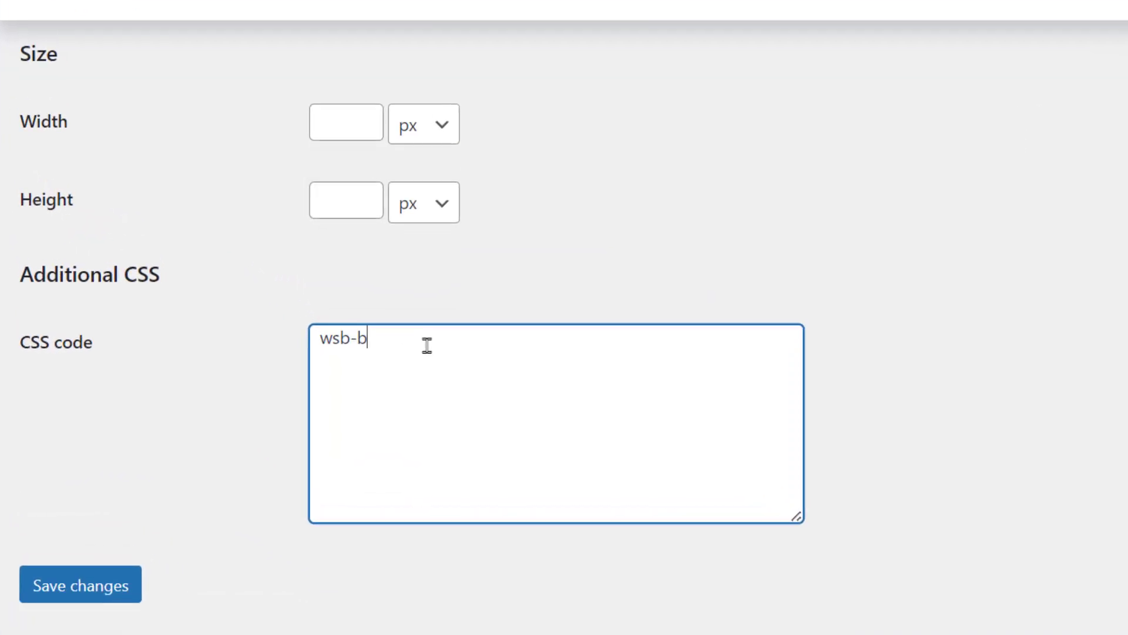
{"action": "type", "text": "tton"}
{"action": "key", "text": "Home"}
{"action": "type", "text": "."}
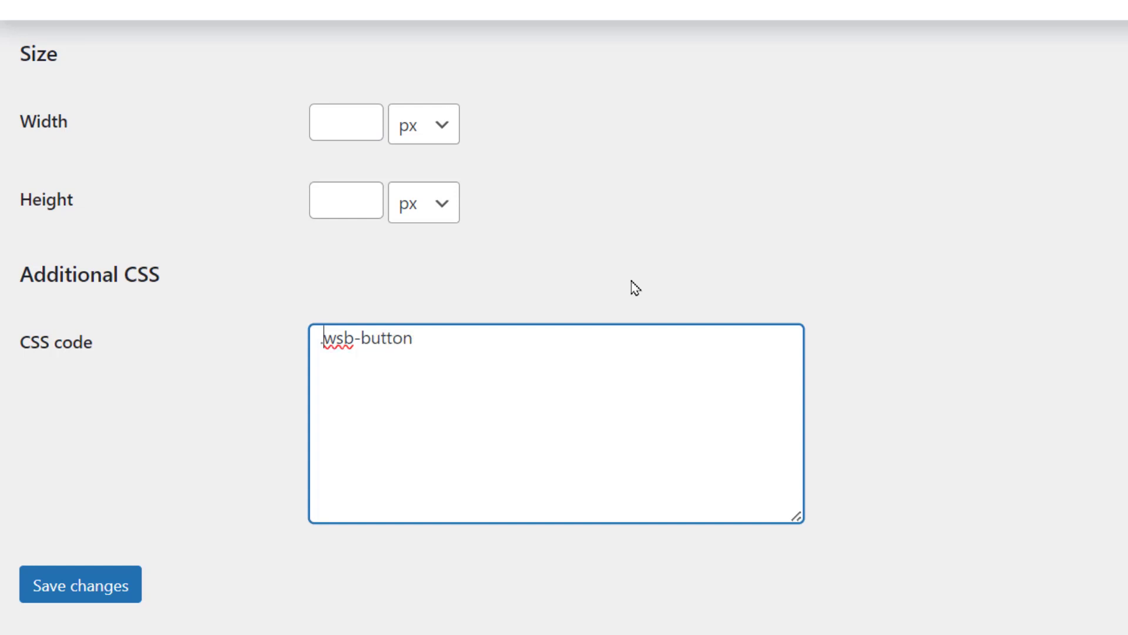
Add a braced rule body to the .wsb-button selector containing "font-weight: 700"
{"action": "left_click", "coordinate": [524, 336]}
{"action": "key", "text": "Return"}
{"action": "key", "text": "Return"}
{"action": "left_click", "coordinate": [462, 361]}
{"action": "type", "text": "font-weight: 700"}
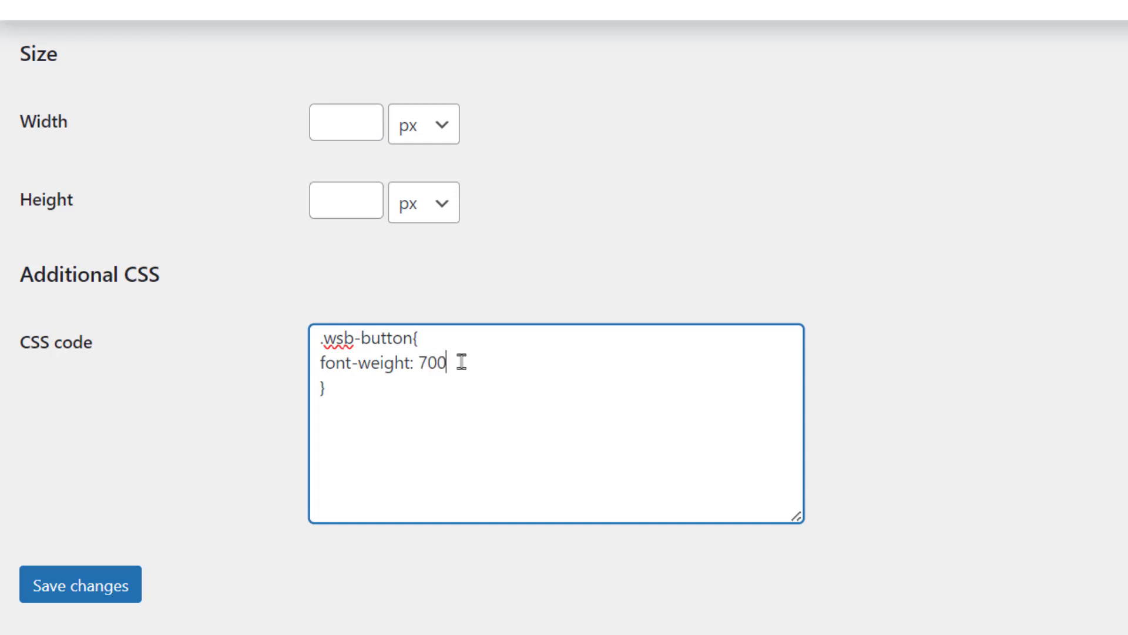
End the font-weight: 700 declaration with a semicolon and save the Buy Now button's customization changes
{"action": "type", "text": ";"}
{"action": "left_click", "coordinate": [91, 598]}
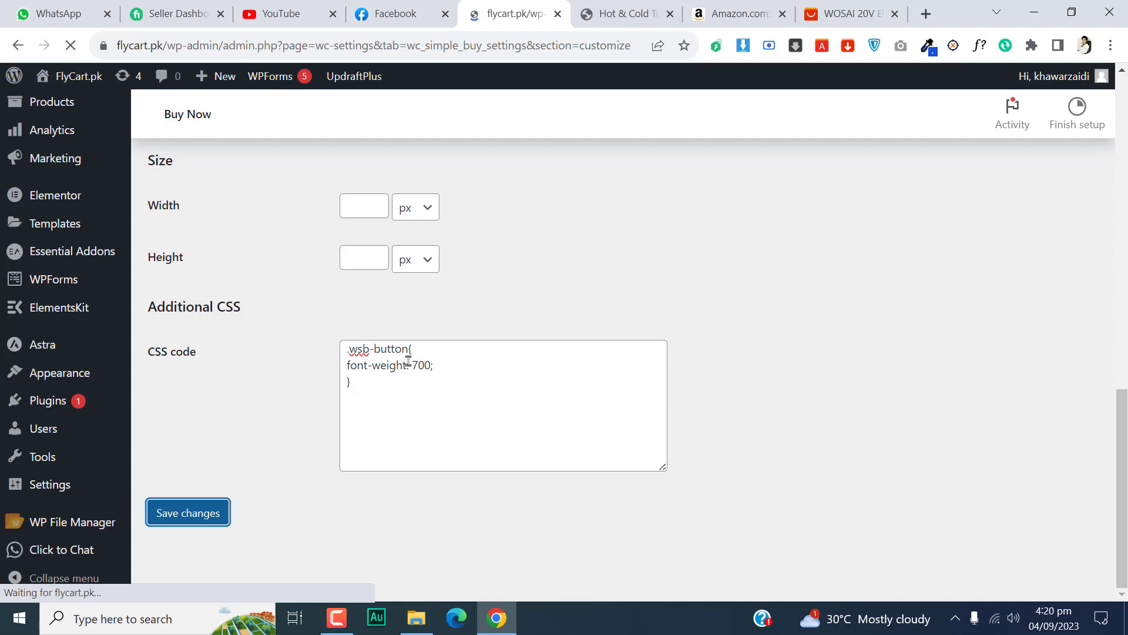
Reload the water bottle product page and compare the Buy Now button's text weight with the Add to Basket button
{"action": "key", "text": "ctrl+Tab"}
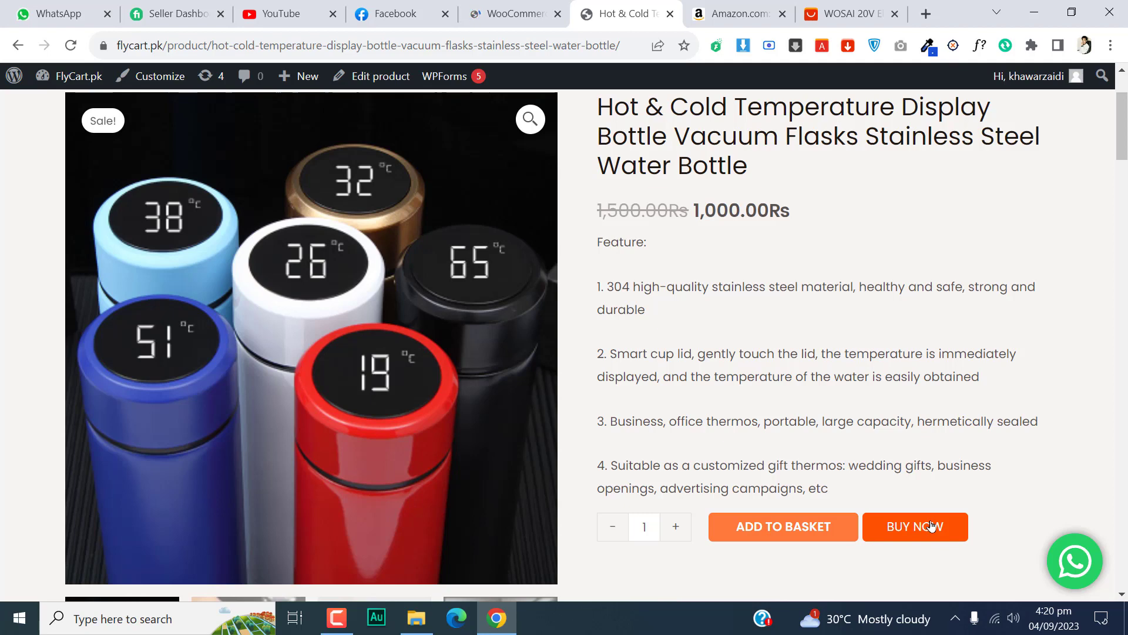
{"action": "left_click", "coordinate": [512, 14]}
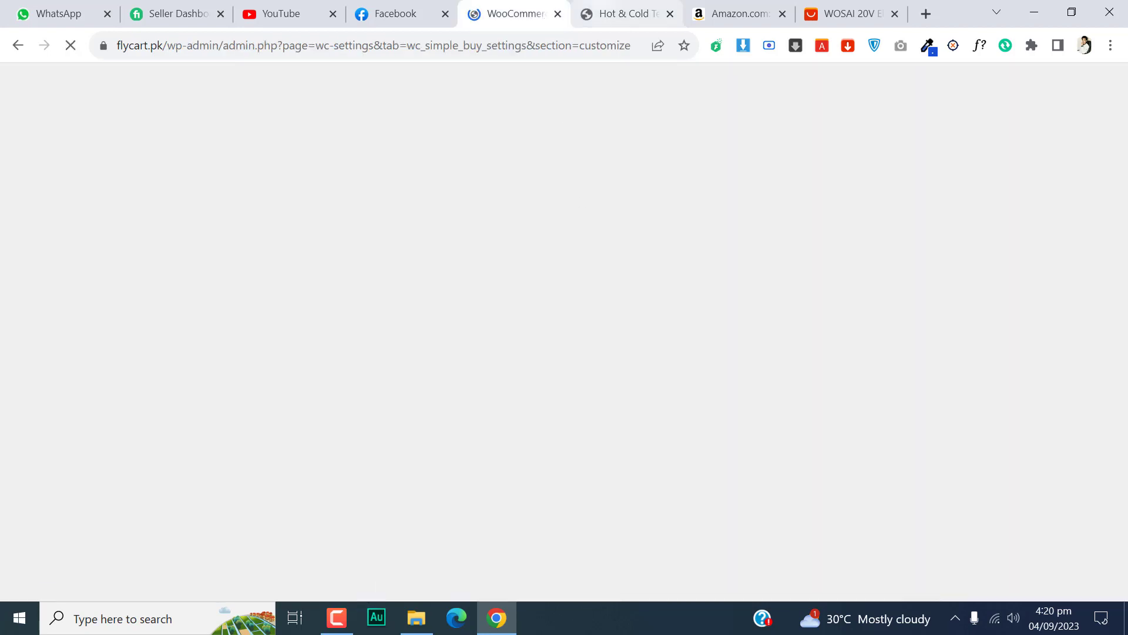
{"action": "key", "text": "ctrl+Tab"}
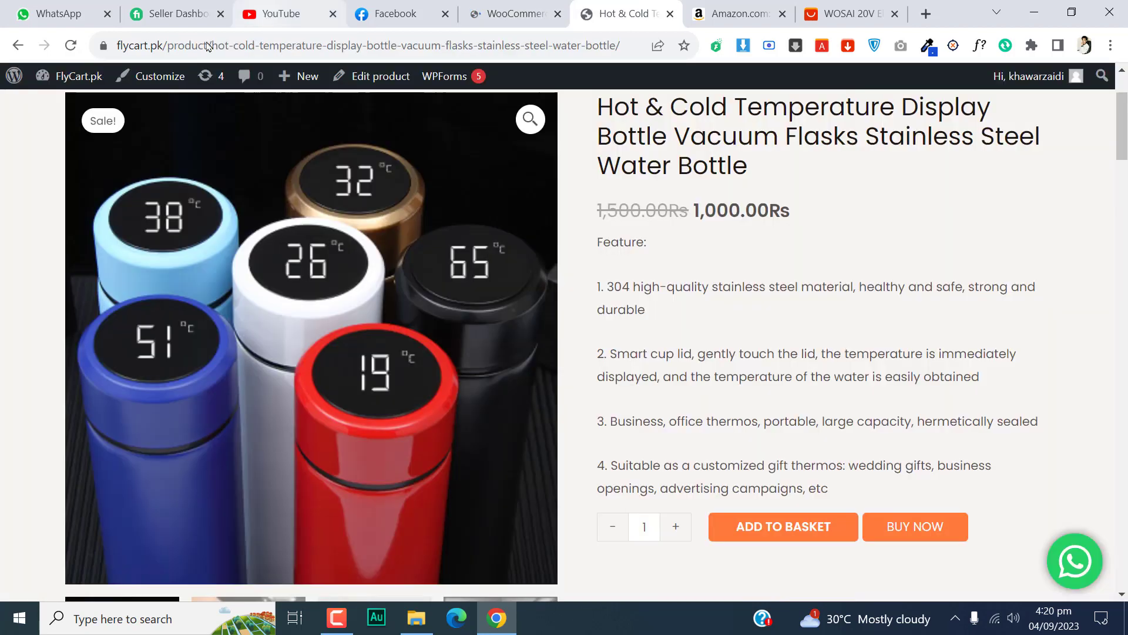
{"action": "left_click", "coordinate": [73, 46]}
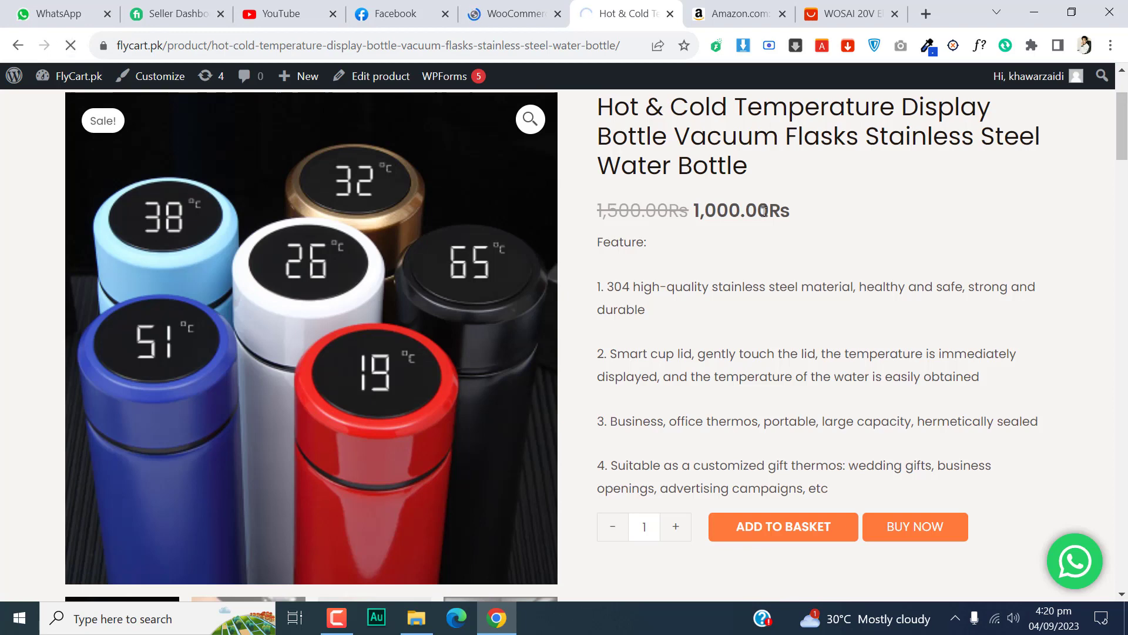
{"action": "scroll", "coordinate": [917, 417], "scroll_direction": "down", "scroll_amount": 3}
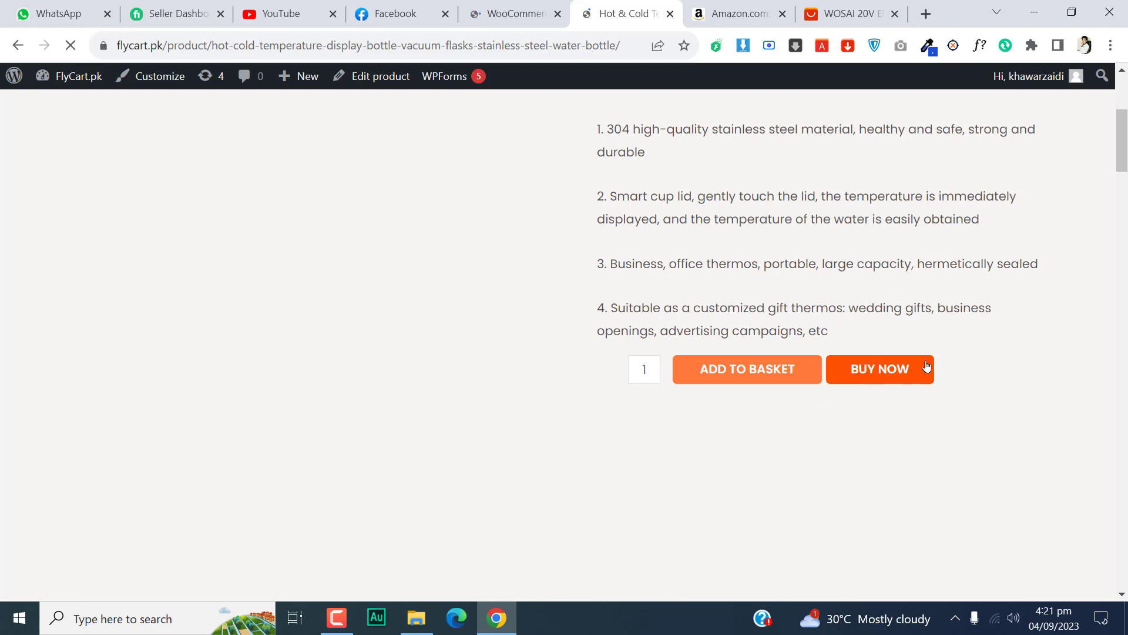
Review the .wsb-button selector and its font-weight: 700 declaration in the Additional CSS code, then return to the product page
{"action": "left_click", "coordinate": [563, 3]}
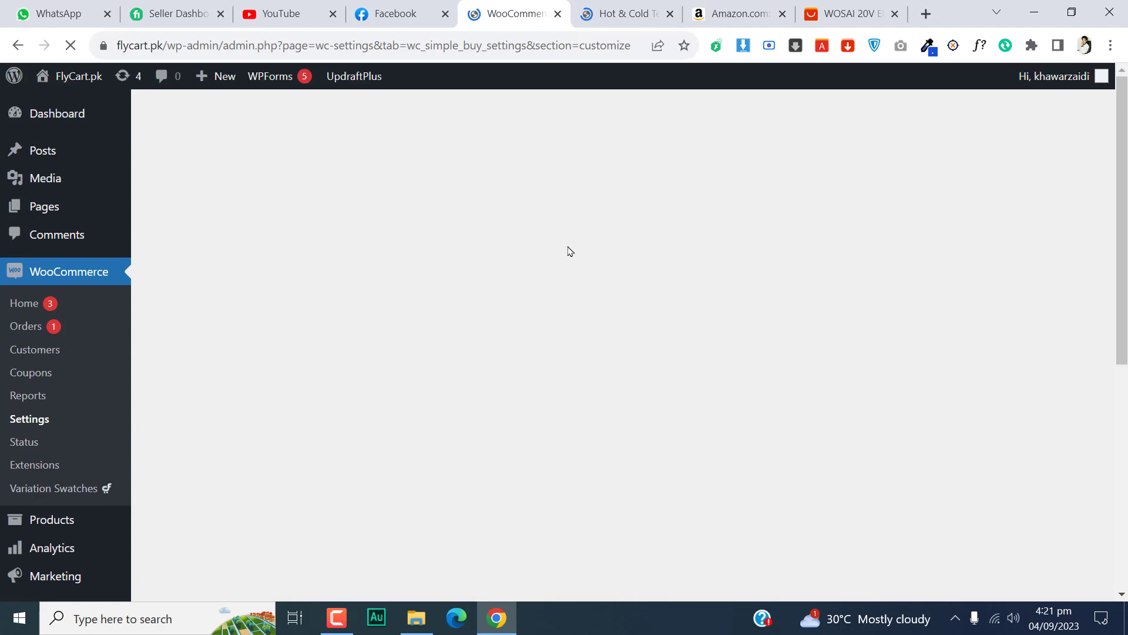
{"action": "scroll", "coordinate": [565, 250], "scroll_direction": "down", "scroll_amount": 8}
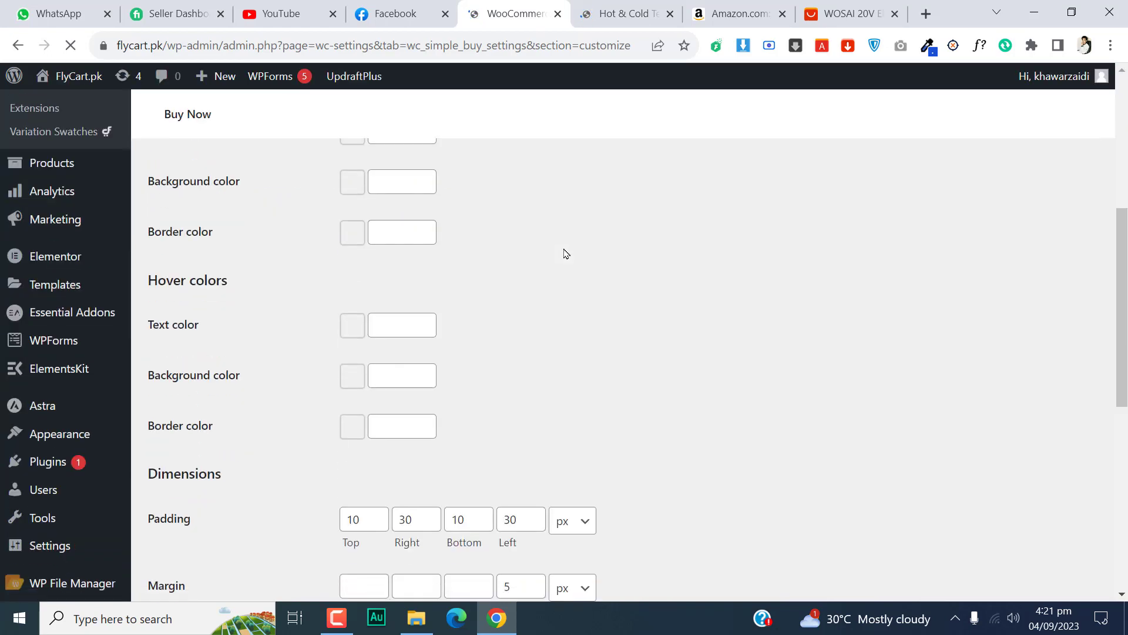
{"action": "scroll", "coordinate": [404, 427], "scroll_direction": "down", "scroll_amount": 2}
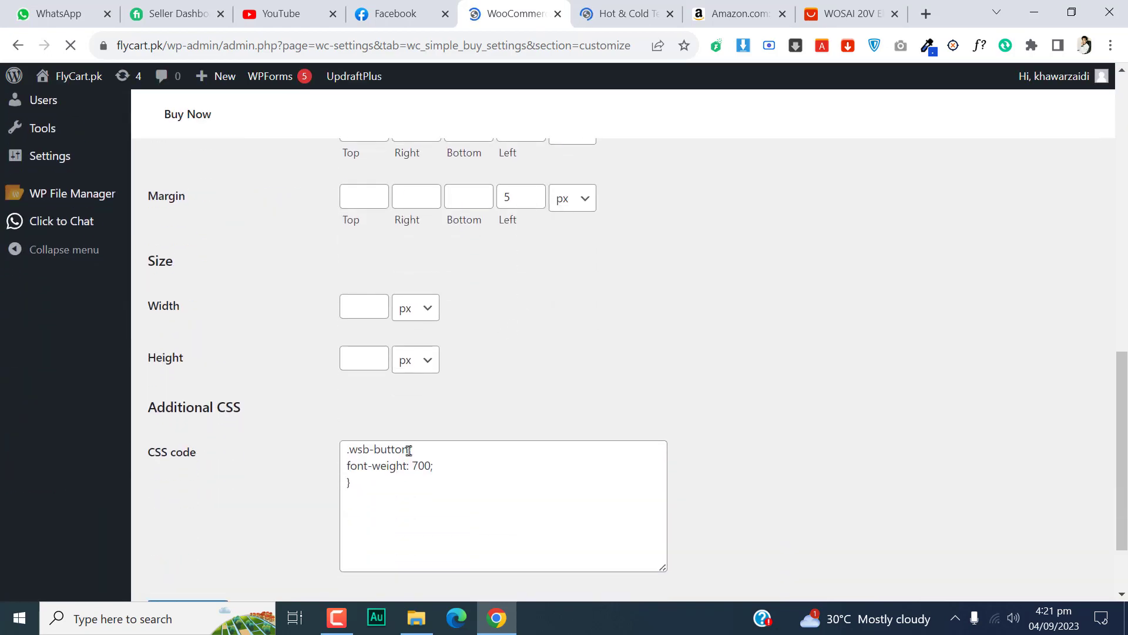
{"action": "left_click_drag", "start_coordinate": [410, 451], "coordinate": [332, 459]}
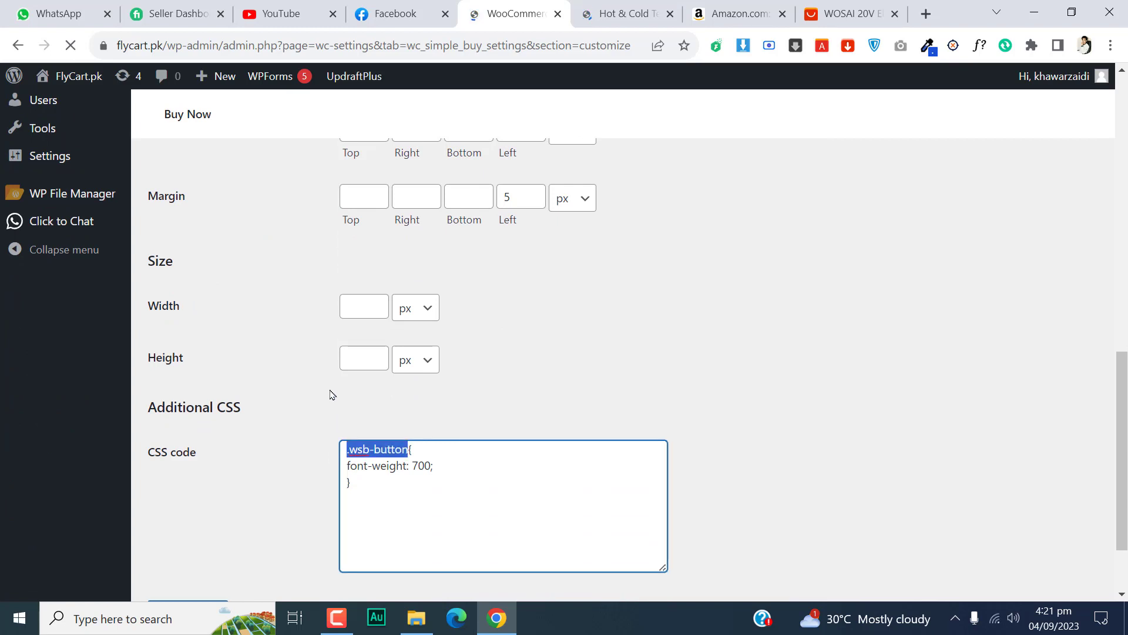
{"action": "scroll", "coordinate": [330, 396], "scroll_direction": "down", "scroll_amount": 2}
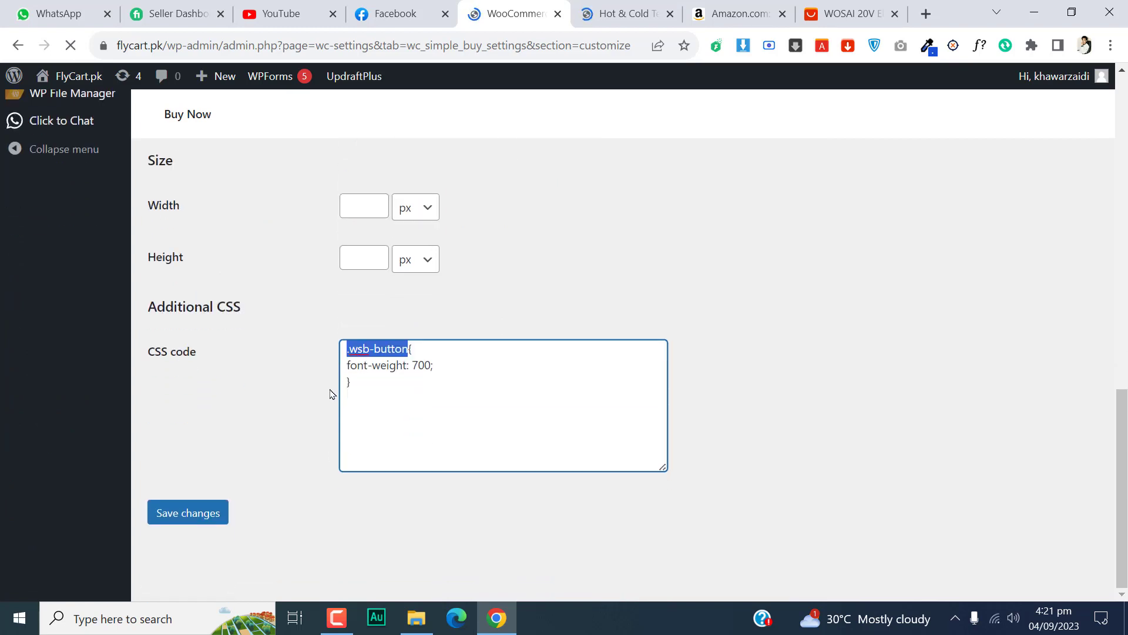
{"action": "triple_click", "coordinate": [385, 367]}
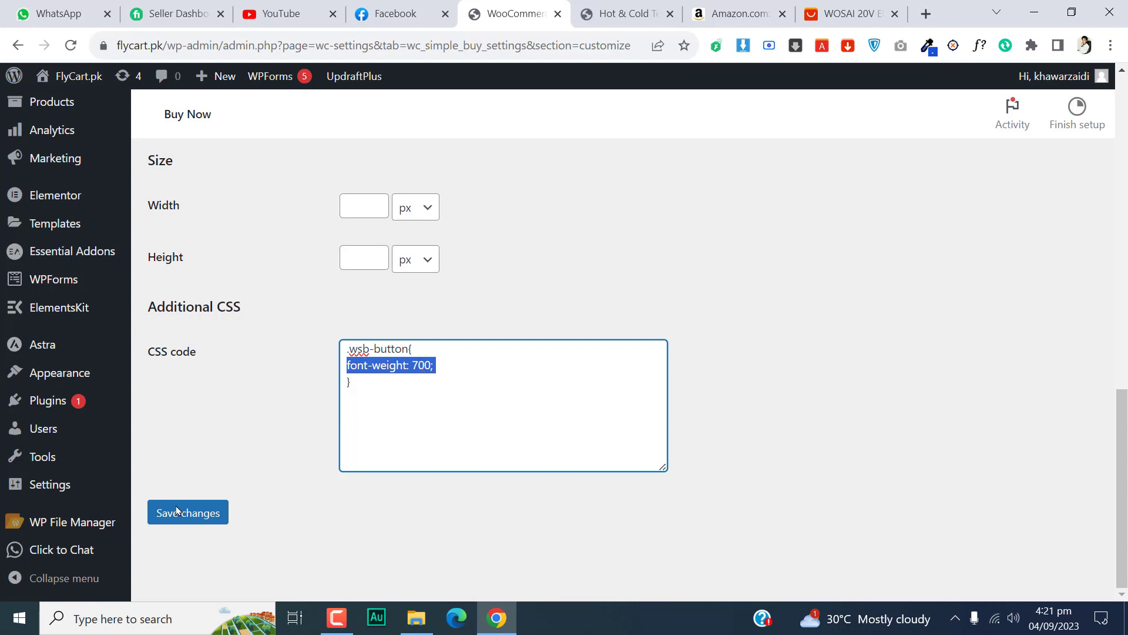
{"action": "key", "text": "ctrl+Tab"}
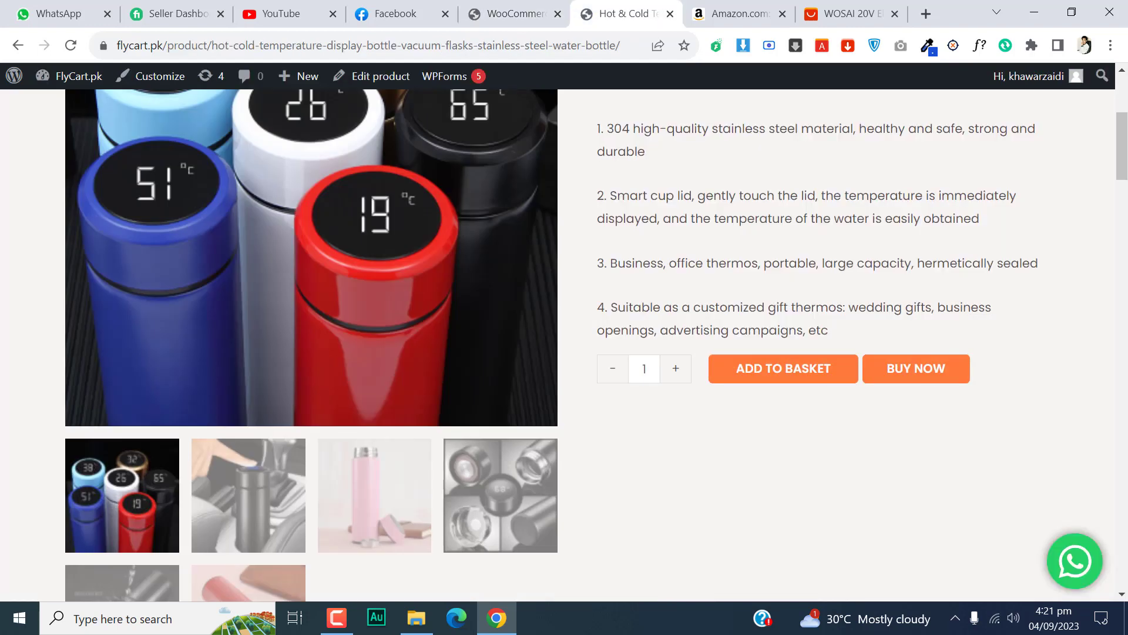